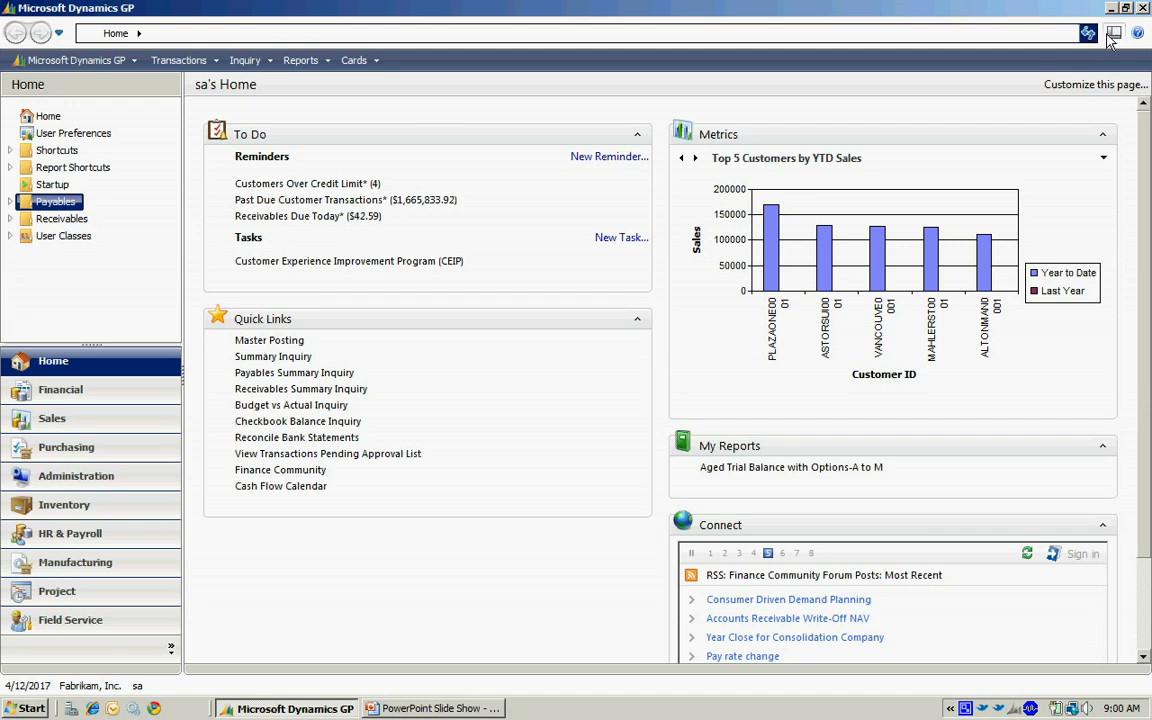
Open the home page customization and review the lists of available and displayed metrics, then accept the metrics details.
{"action": "left_click", "coordinate": [1092, 86]}
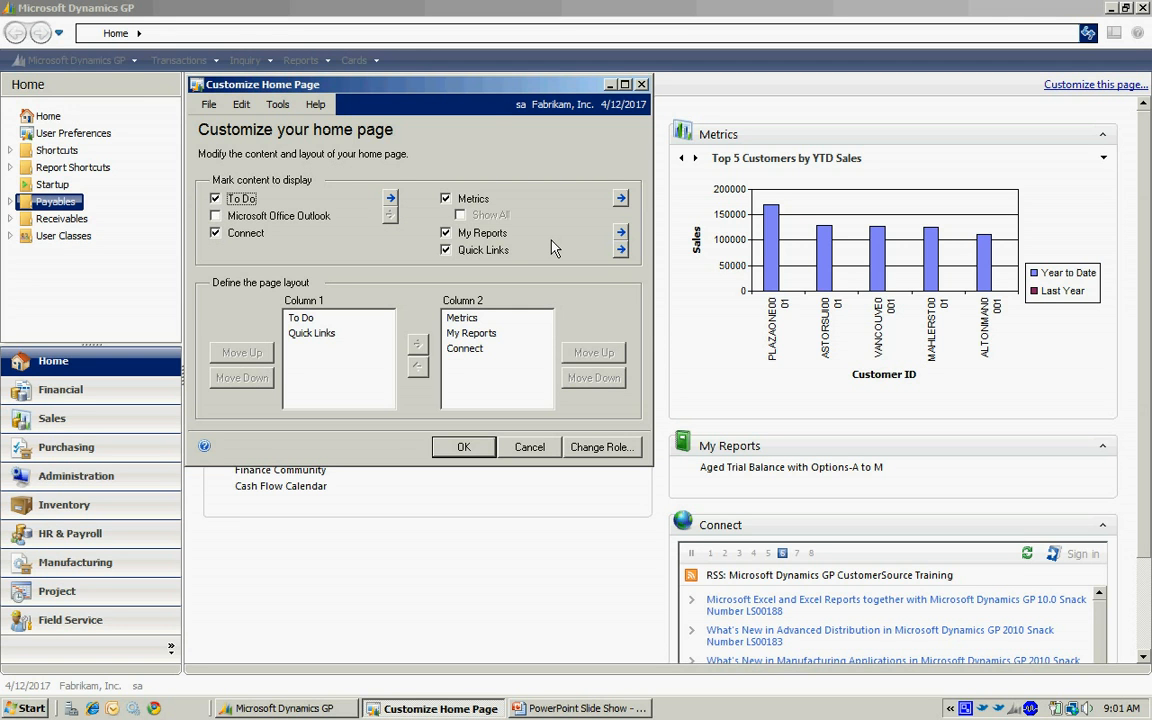
{"action": "left_click", "coordinate": [621, 200]}
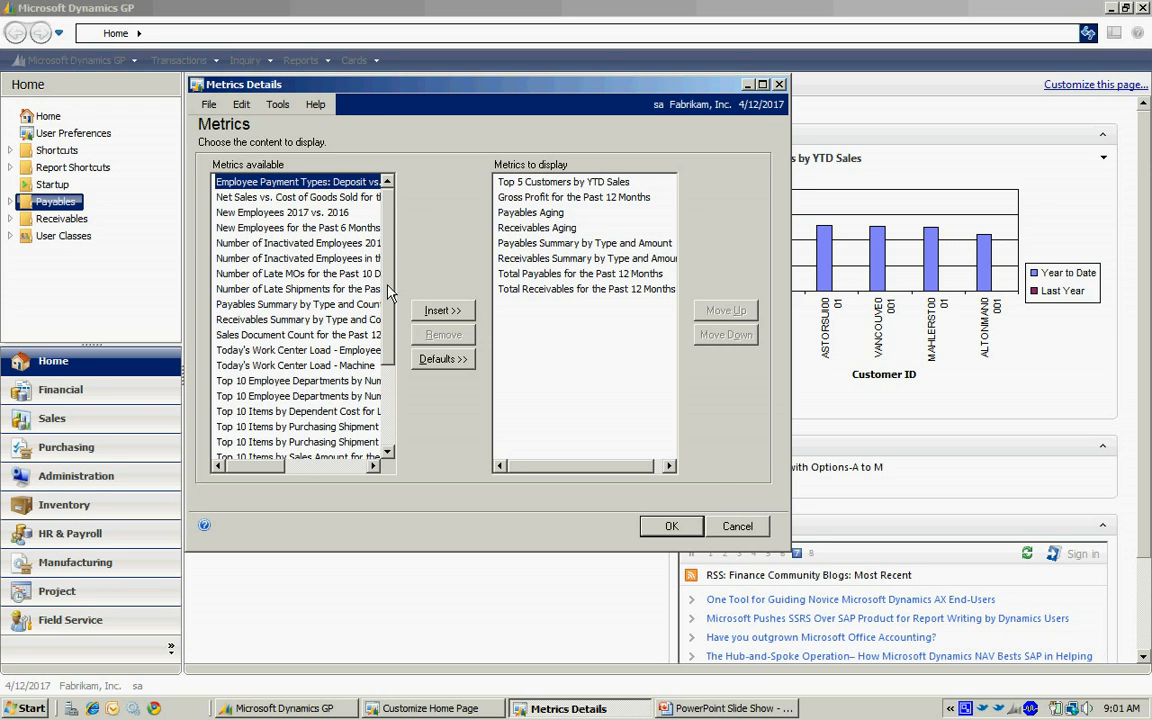
{"action": "left_click_drag", "start_coordinate": [390, 290], "coordinate": [380, 338]}
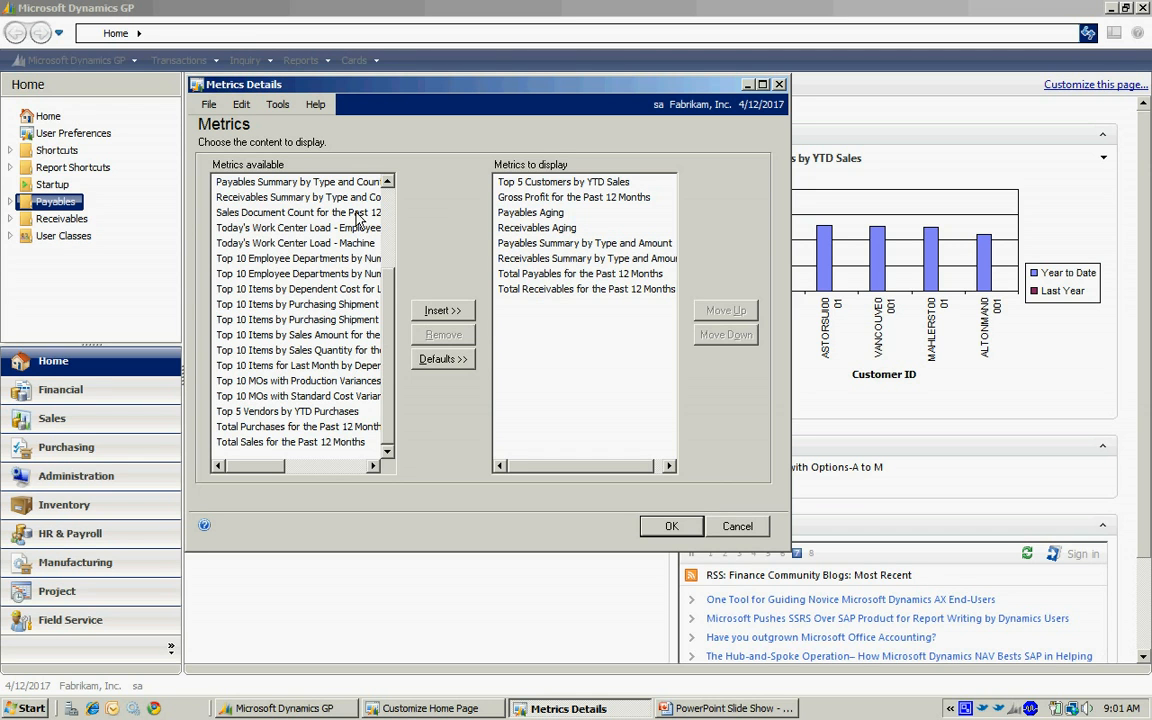
{"action": "left_click", "coordinate": [538, 292]}
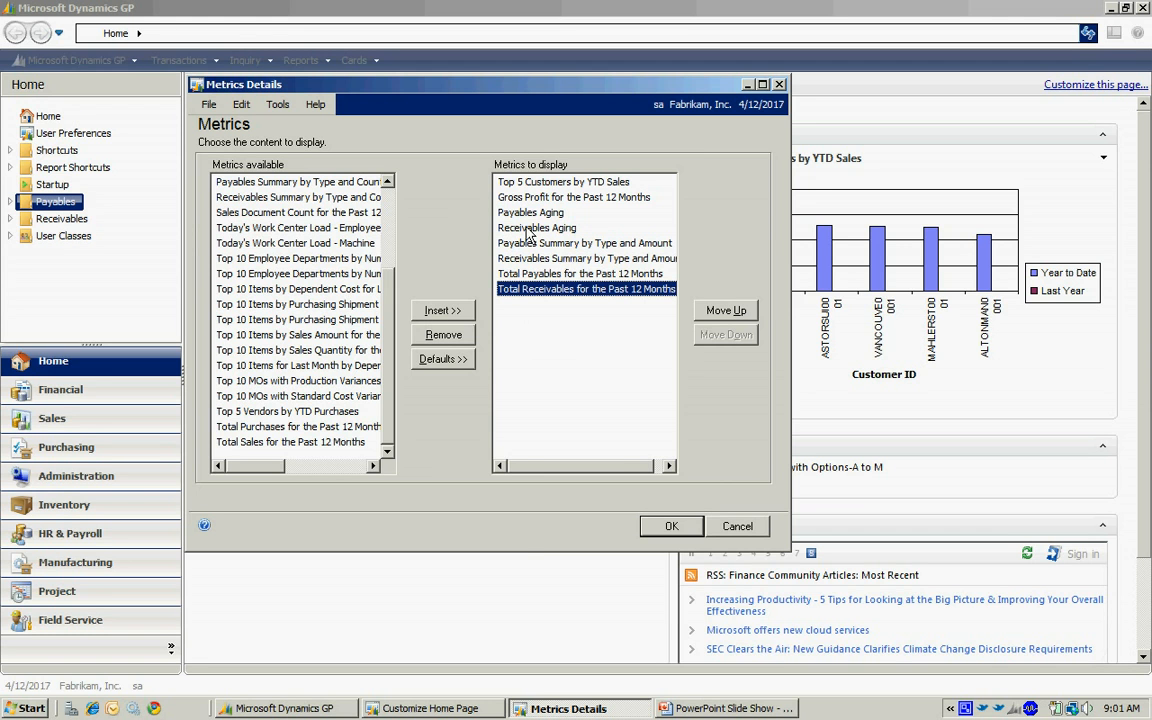
{"action": "left_click", "coordinate": [668, 527]}
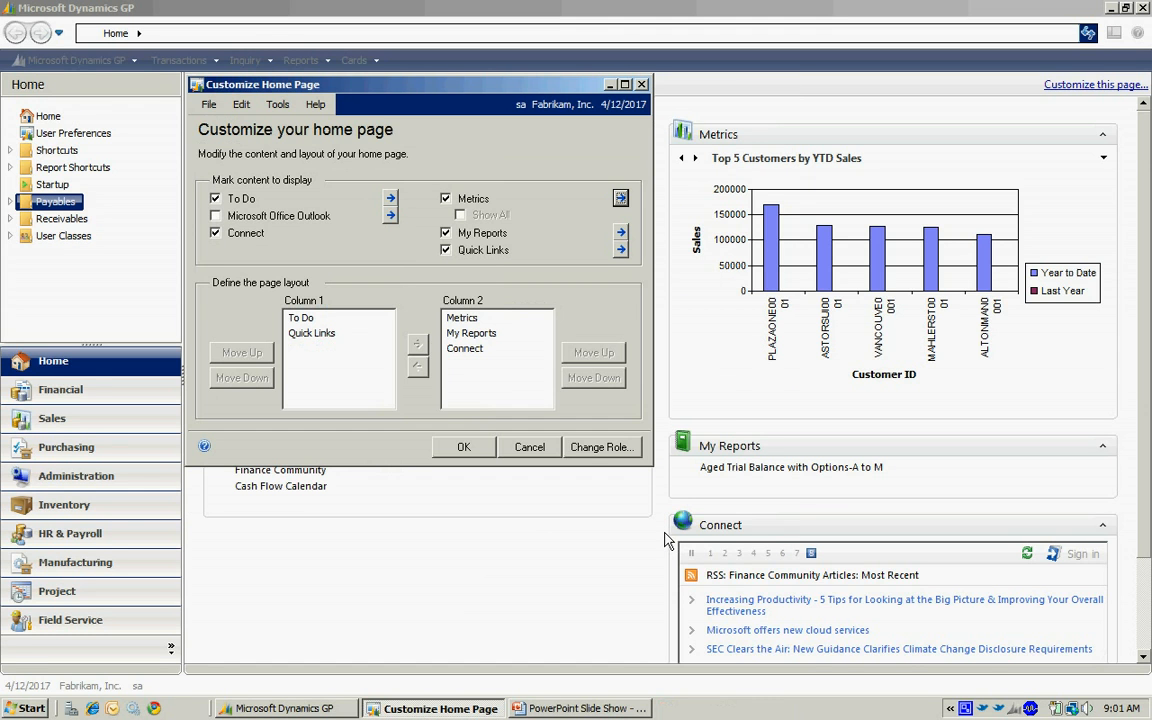
Browse forward through the home page metric charts to Payables Summary by Type and Amount.
{"action": "left_click", "coordinate": [694, 163]}
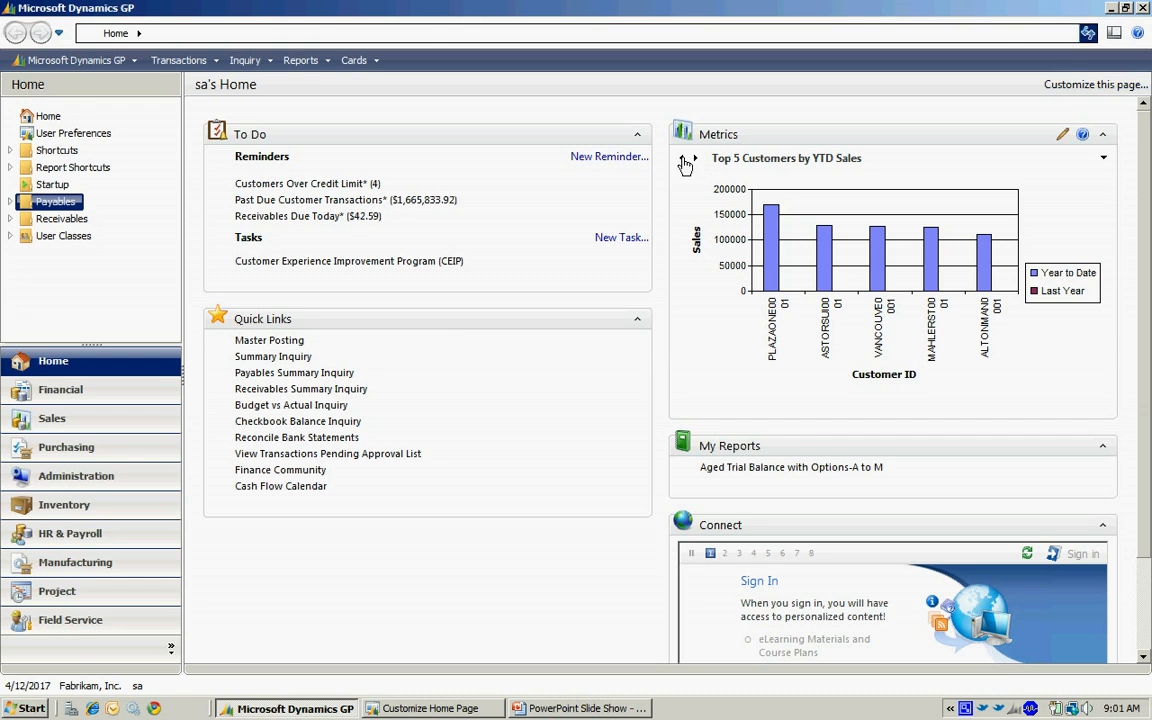
{"action": "left_click", "coordinate": [694, 160]}
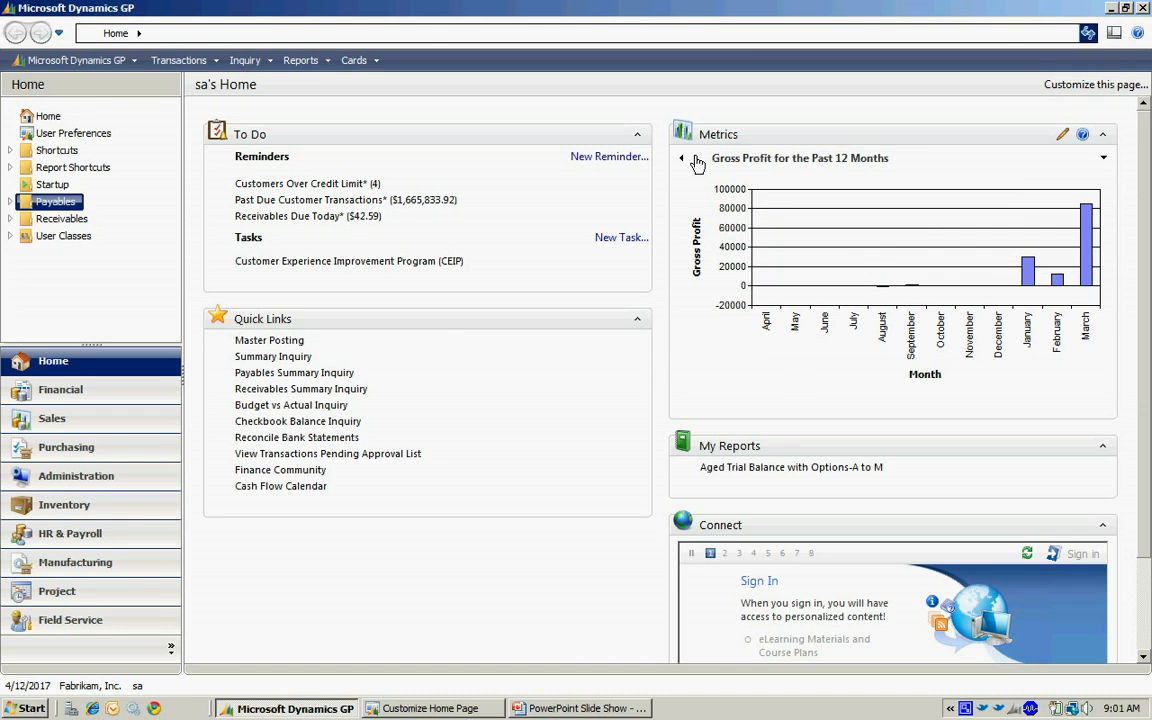
{"action": "left_click", "coordinate": [695, 160]}
{"action": "left_click", "coordinate": [695, 160]}
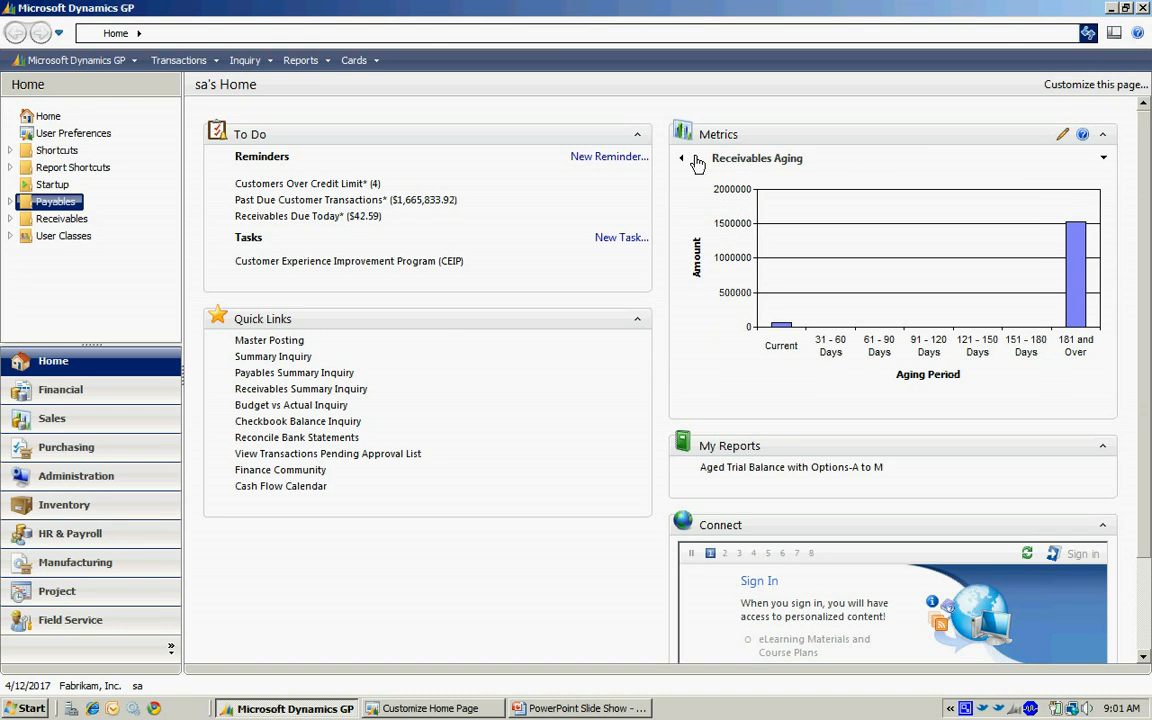
{"action": "left_click", "coordinate": [695, 160]}
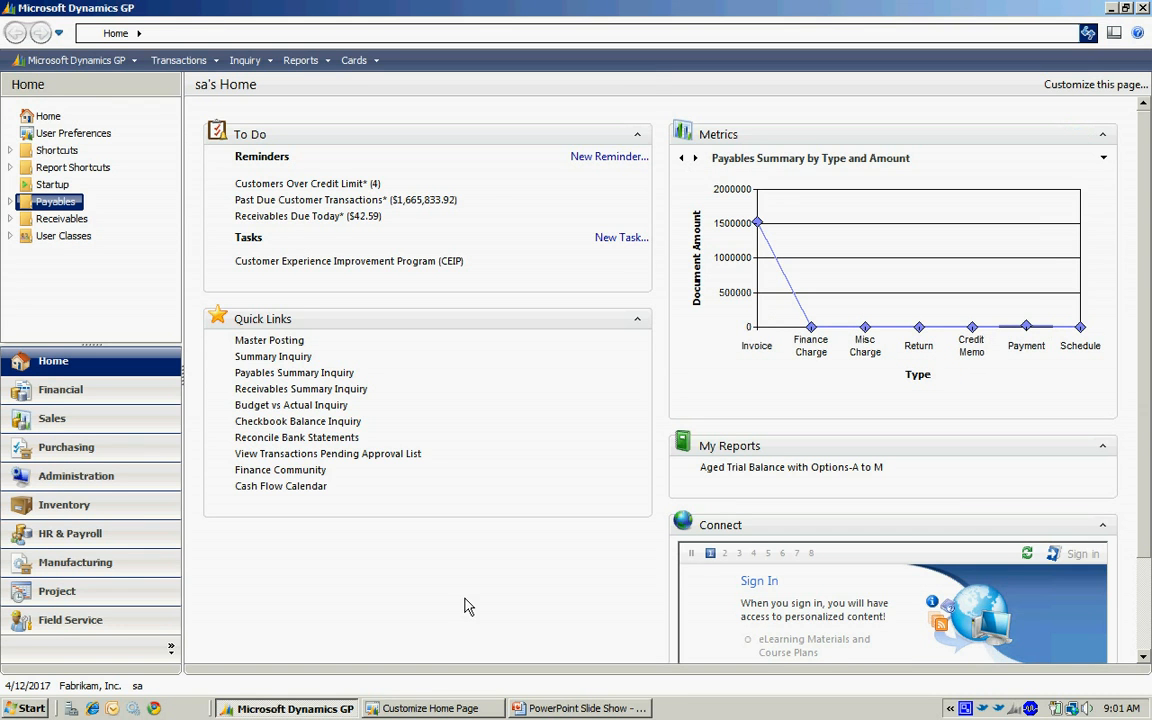
Return to the home page customization and open the Quick Links details.
{"action": "left_click", "coordinate": [445, 708]}
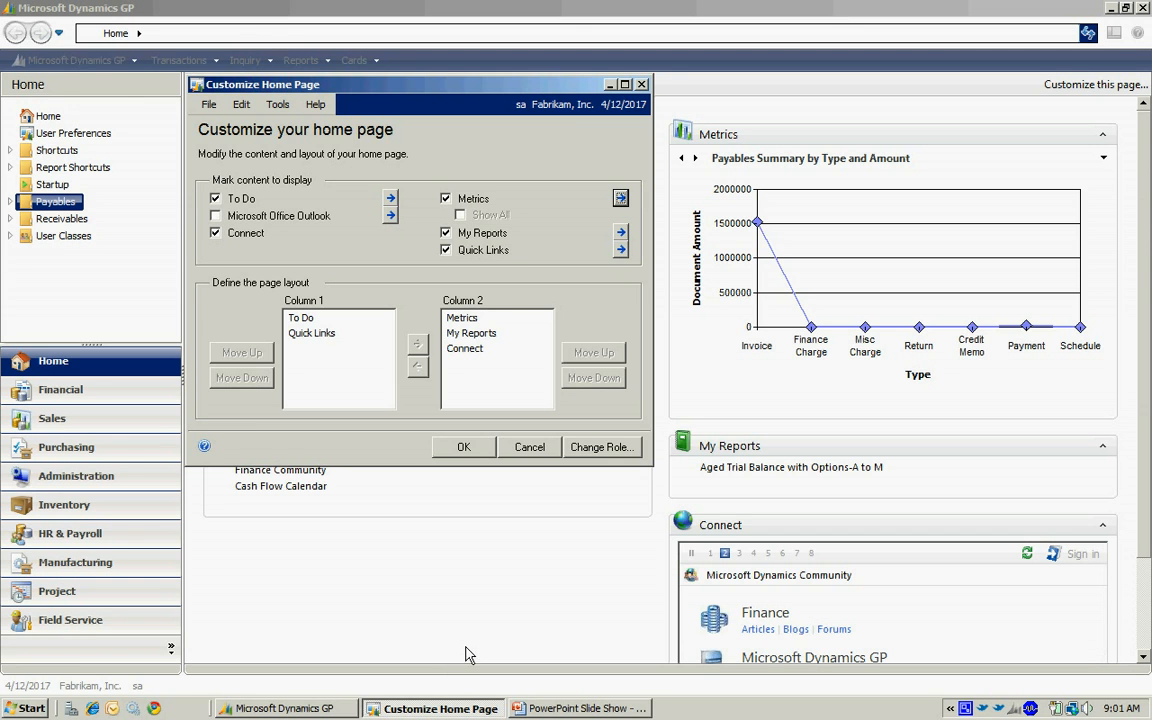
{"action": "left_click", "coordinate": [447, 607]}
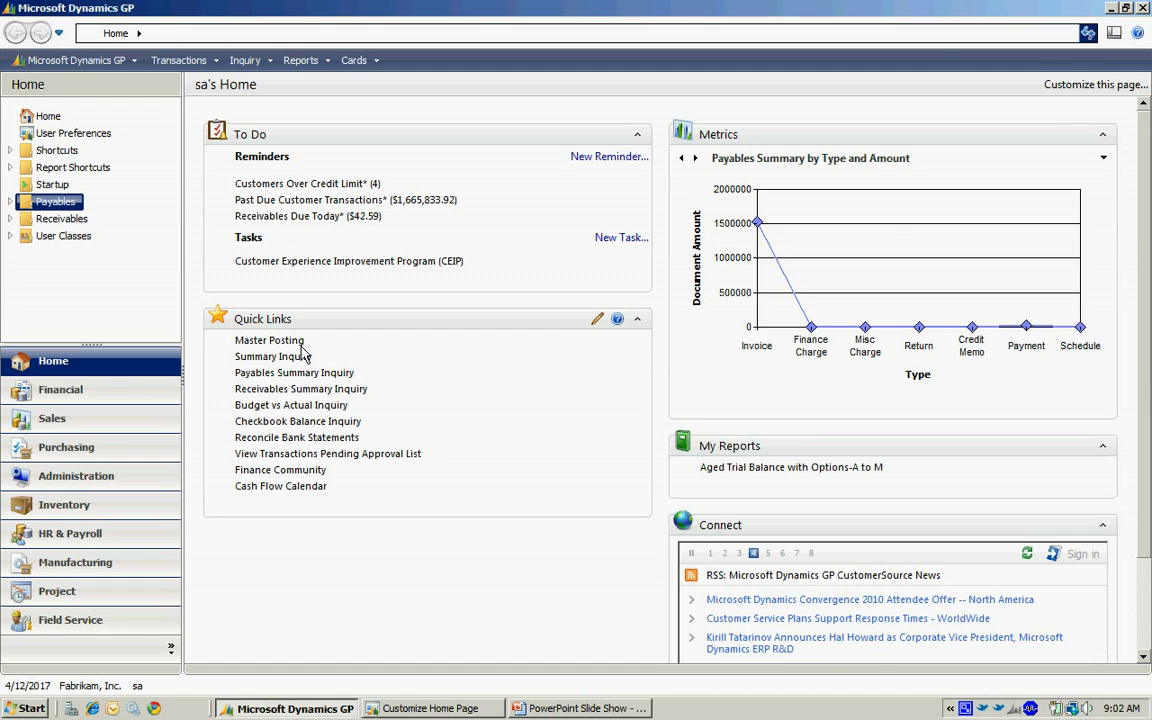
{"action": "left_click", "coordinate": [1070, 87]}
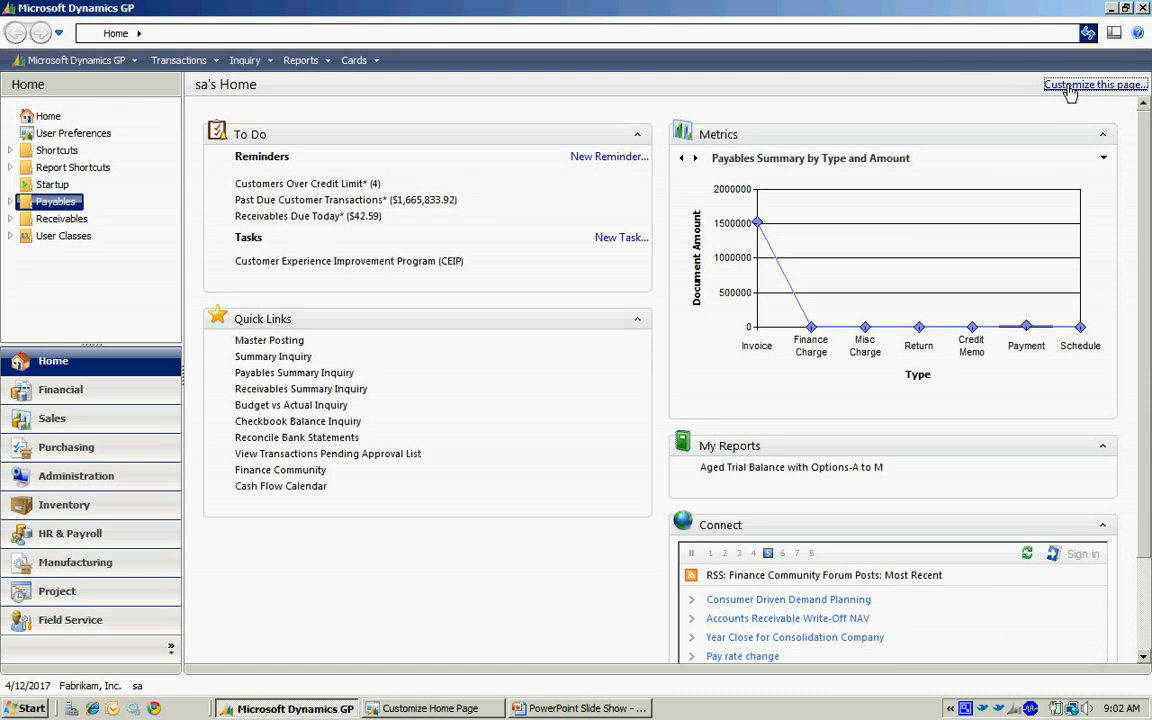
{"action": "left_click", "coordinate": [419, 707]}
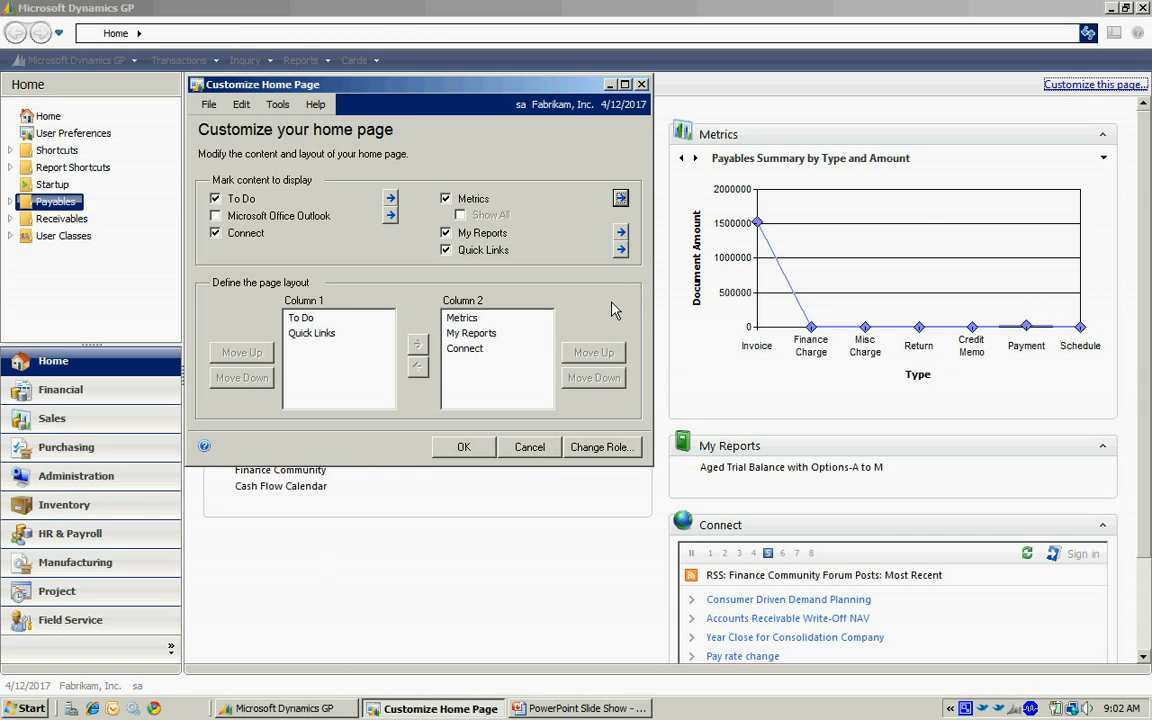
{"action": "left_click", "coordinate": [620, 251]}
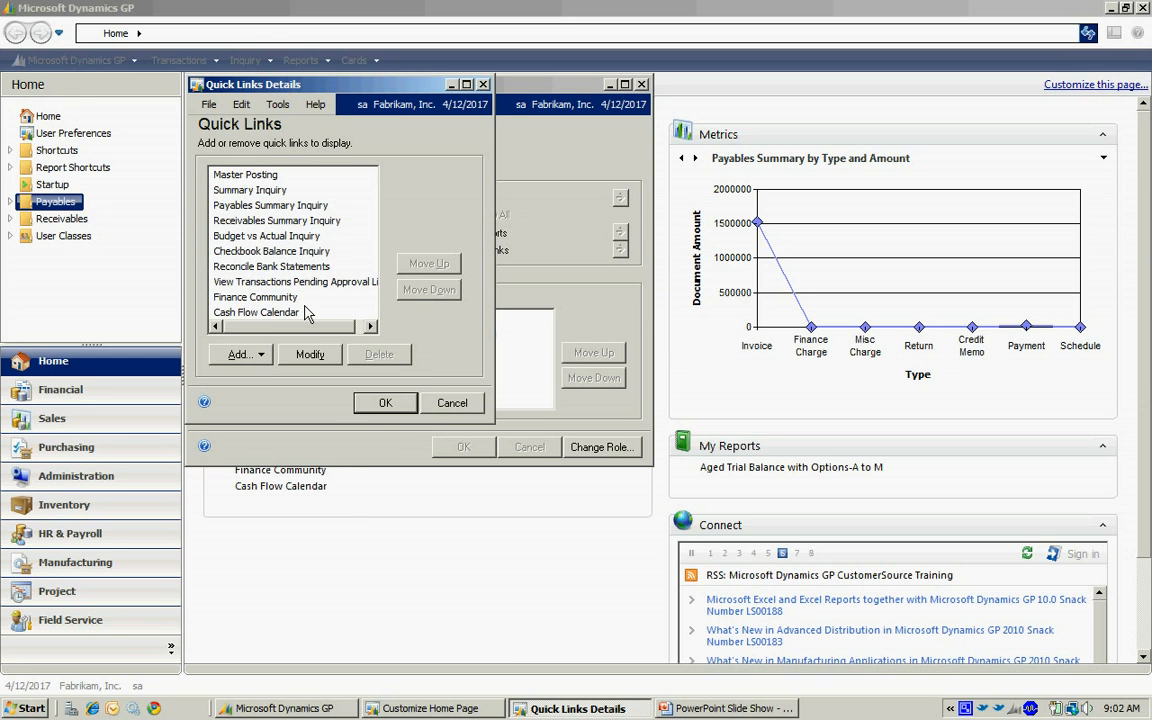
Add a quick link to an external program or file and choose BUDGET 4.xls from Documents.
{"action": "left_click", "coordinate": [250, 358]}
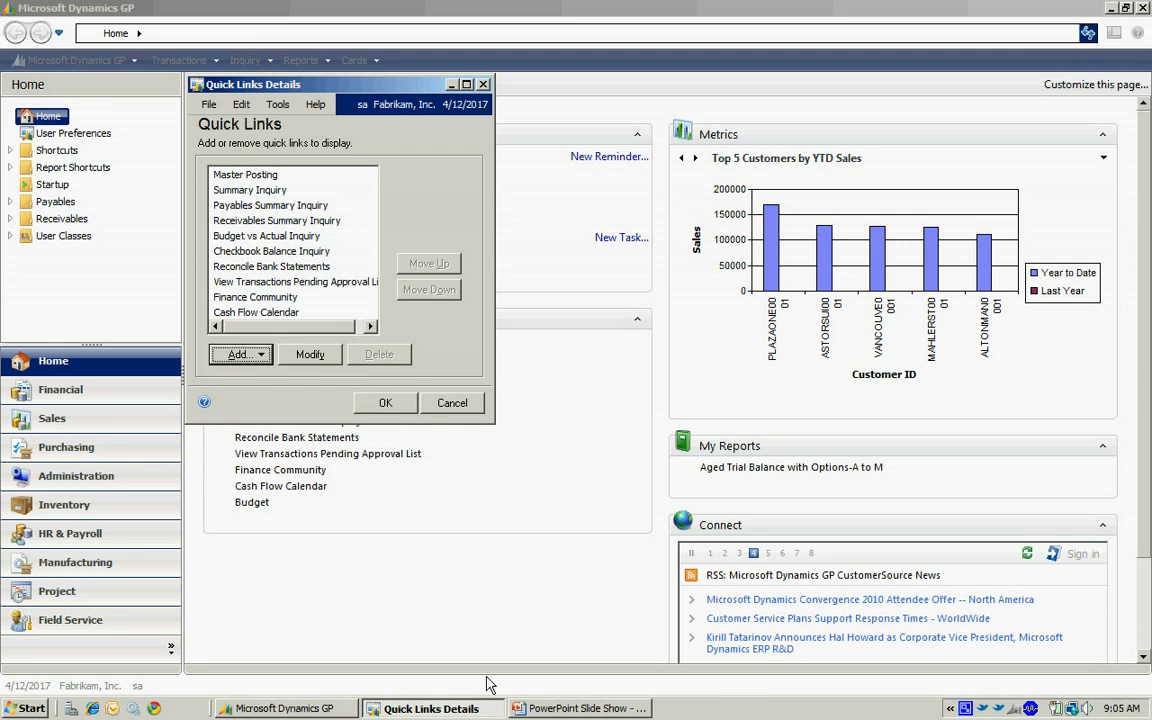
{"action": "left_click", "coordinate": [240, 355]}
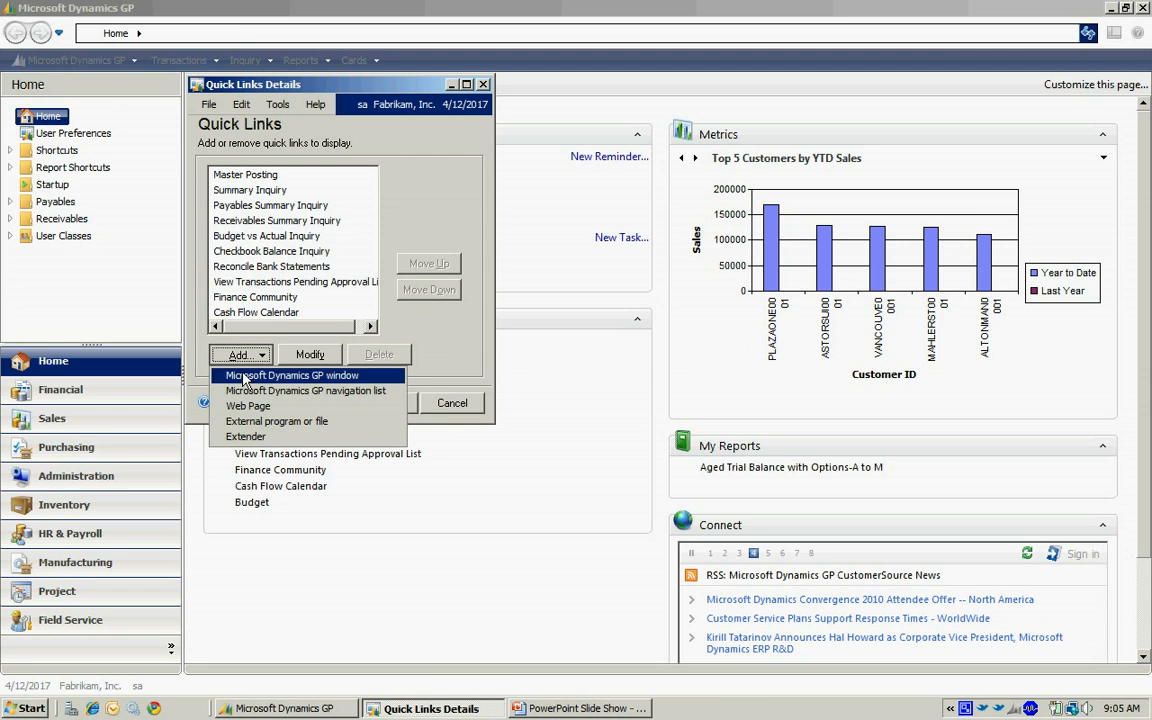
{"action": "left_click", "coordinate": [247, 428]}
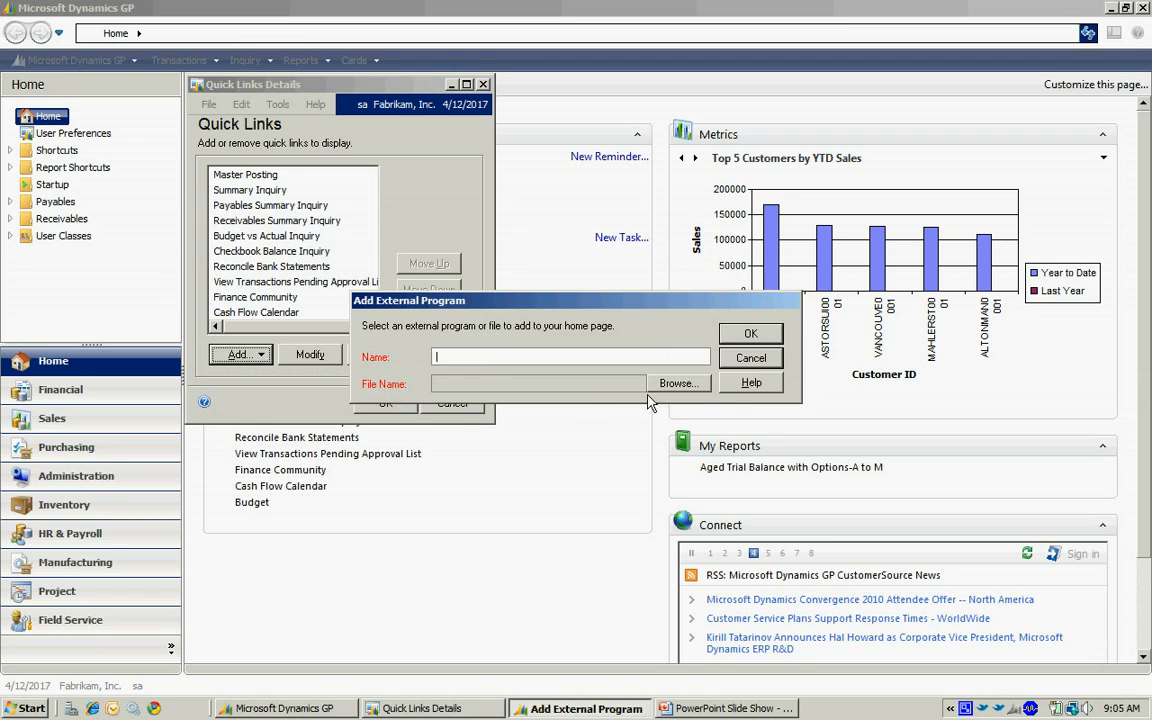
{"action": "left_click", "coordinate": [677, 386]}
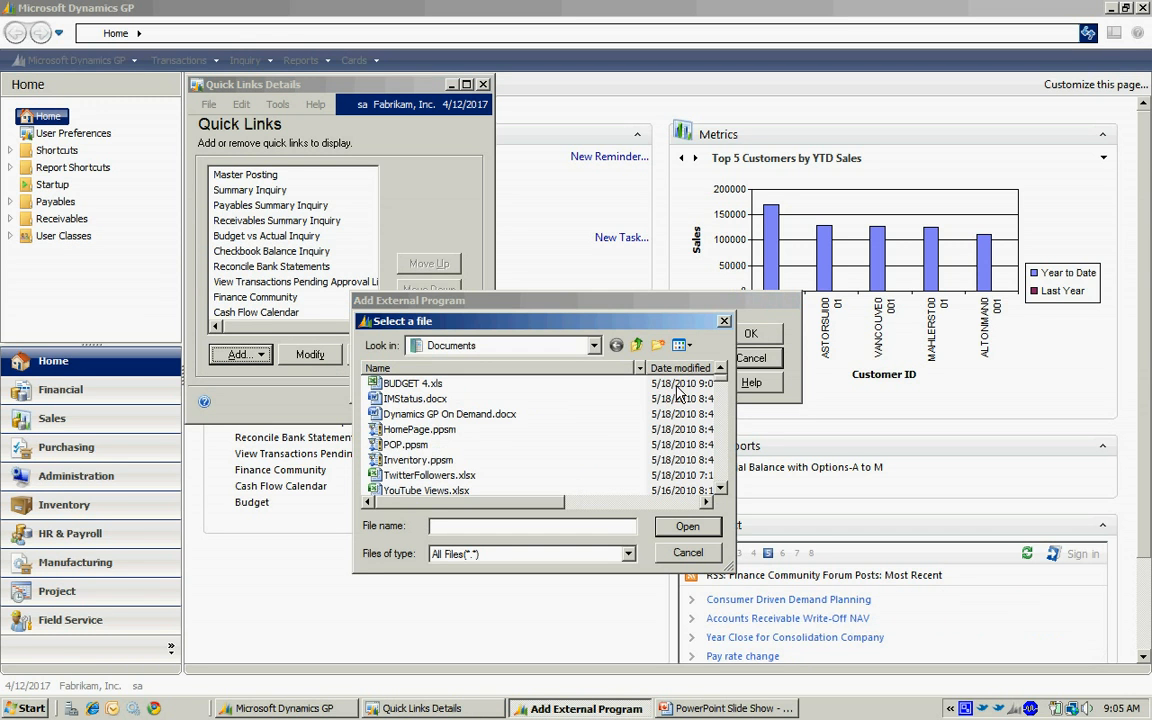
{"action": "left_click", "coordinate": [420, 384]}
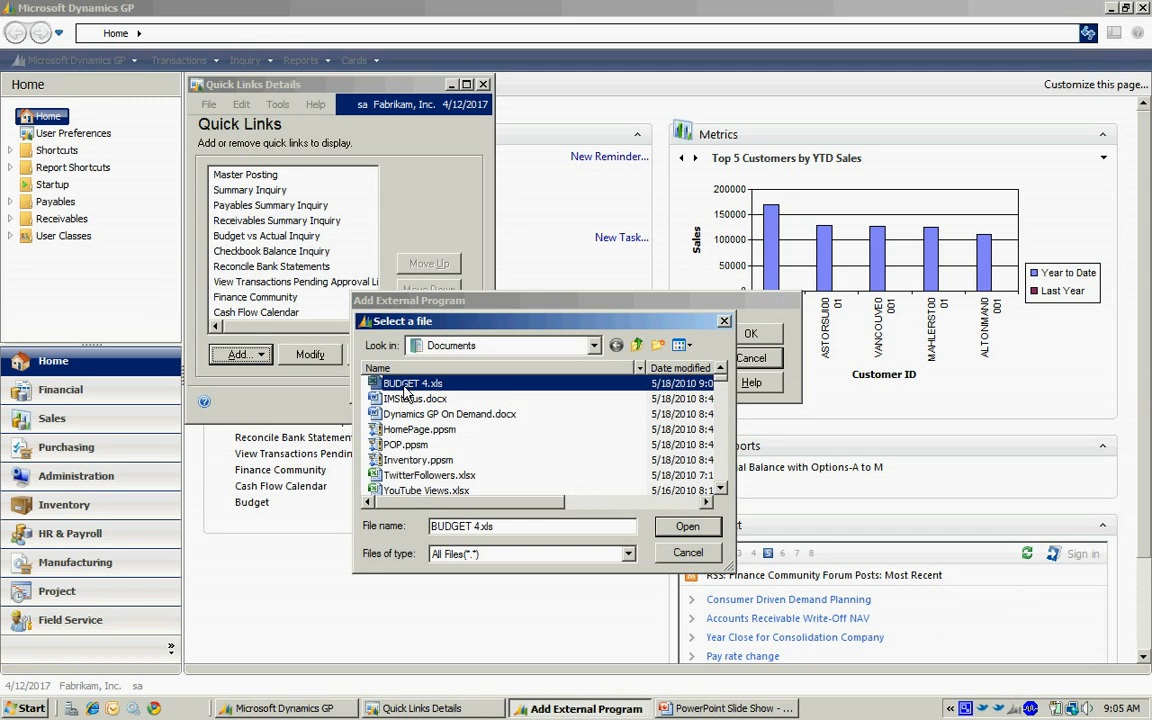
{"action": "left_click", "coordinate": [680, 527]}
Name the external file link Budget and save the quick links list.
{"action": "left_click", "coordinate": [458, 362]}
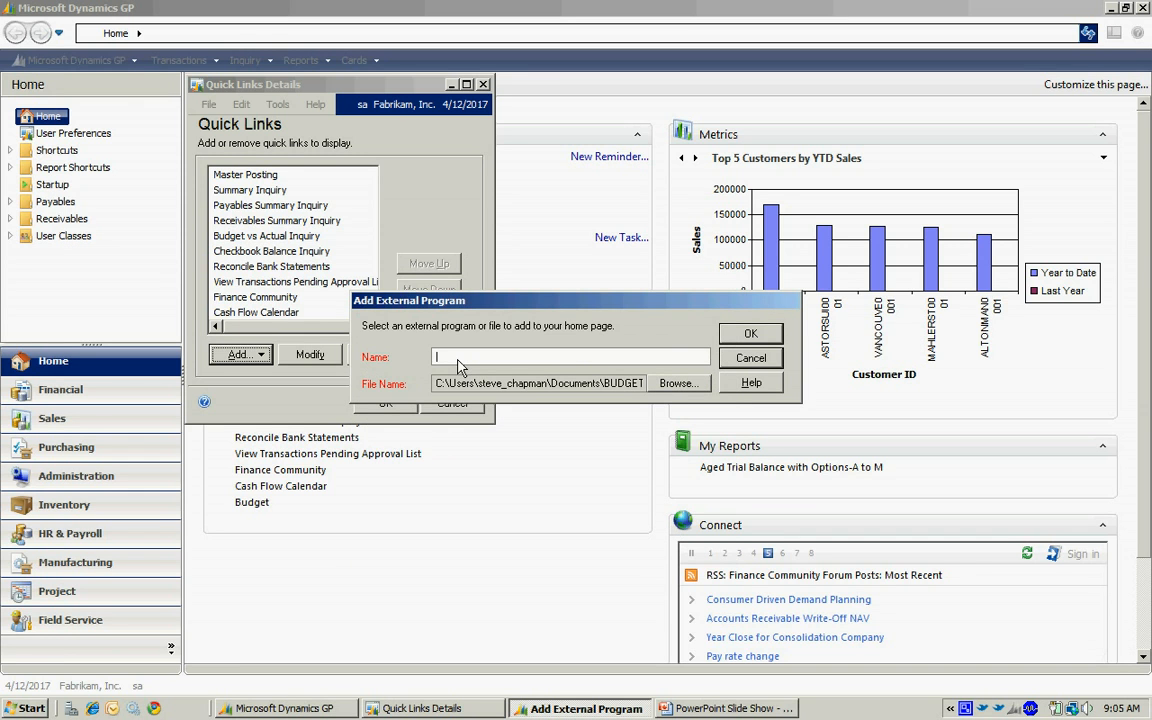
{"action": "type", "text": "Budget"}
{"action": "key", "text": "Tab"}
{"action": "left_click", "coordinate": [749, 333]}
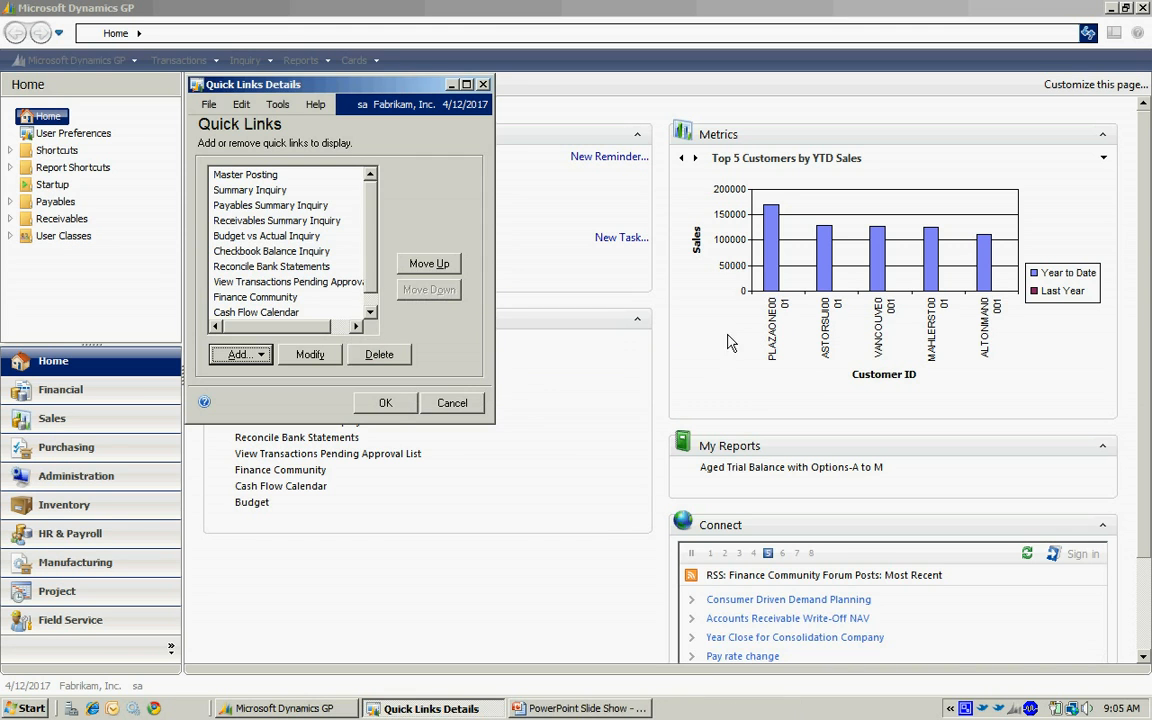
{"action": "left_click", "coordinate": [385, 402]}
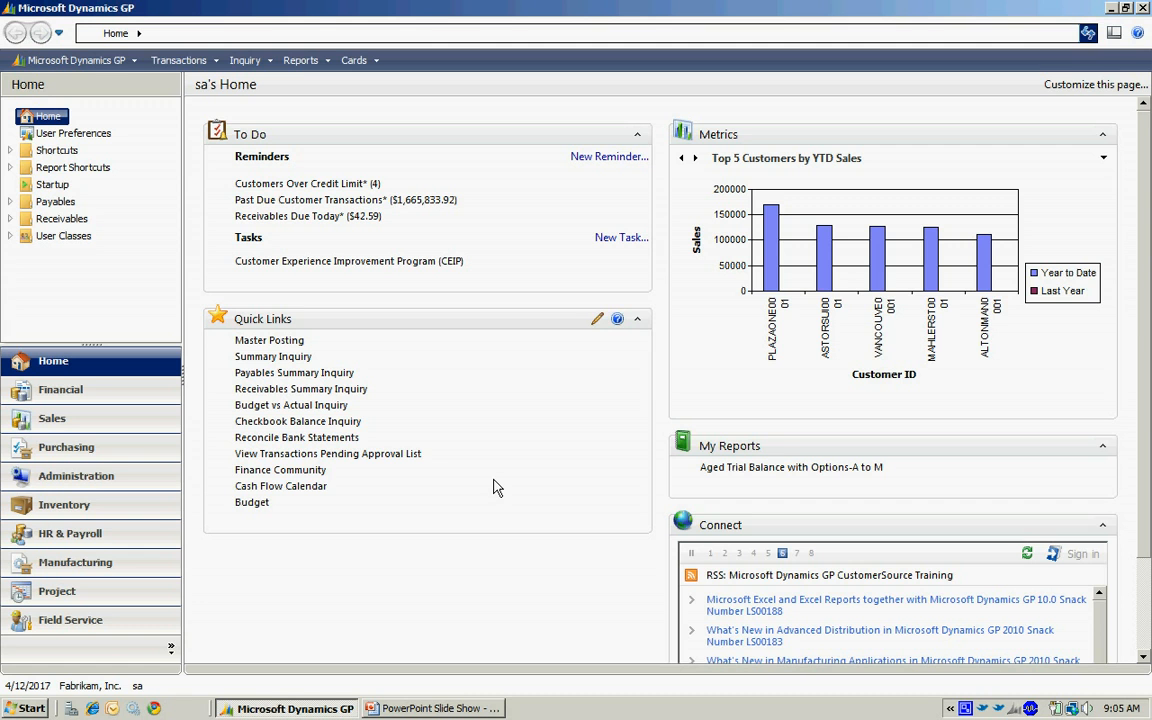
Launch the Budget quick link, agree to open BUDGET 4.xls in Excel, and return to Microsoft Dynamics GP.
{"action": "left_click", "coordinate": [252, 503]}
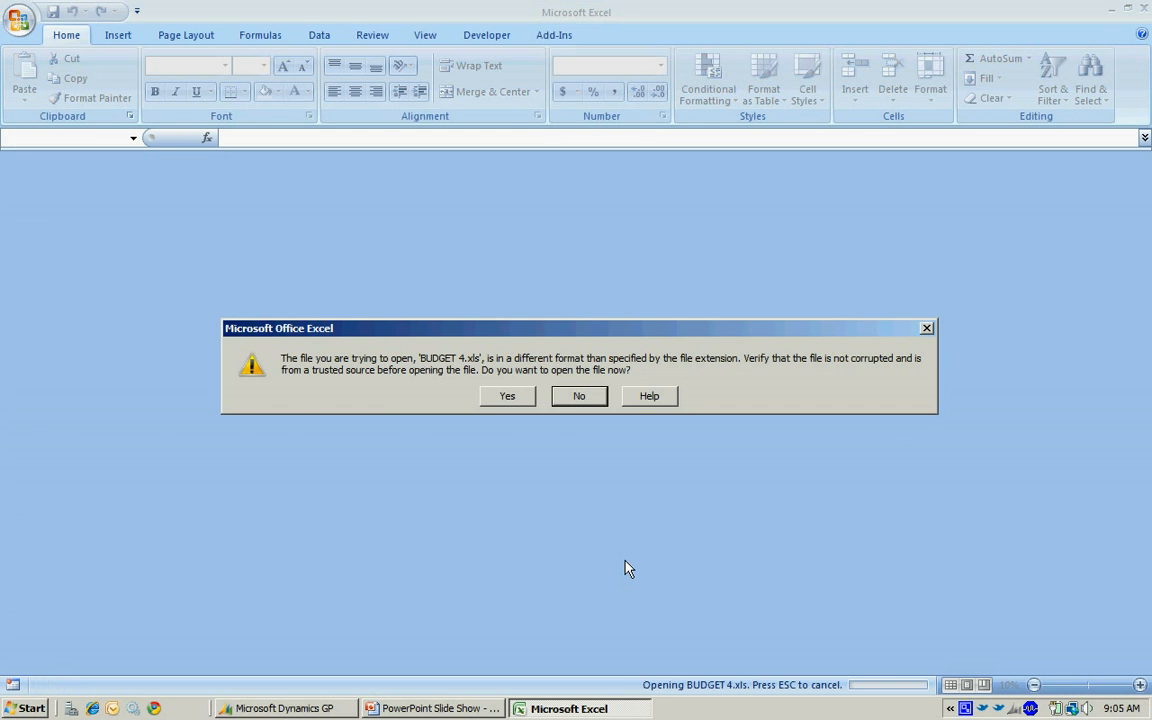
{"action": "left_click", "coordinate": [509, 397]}
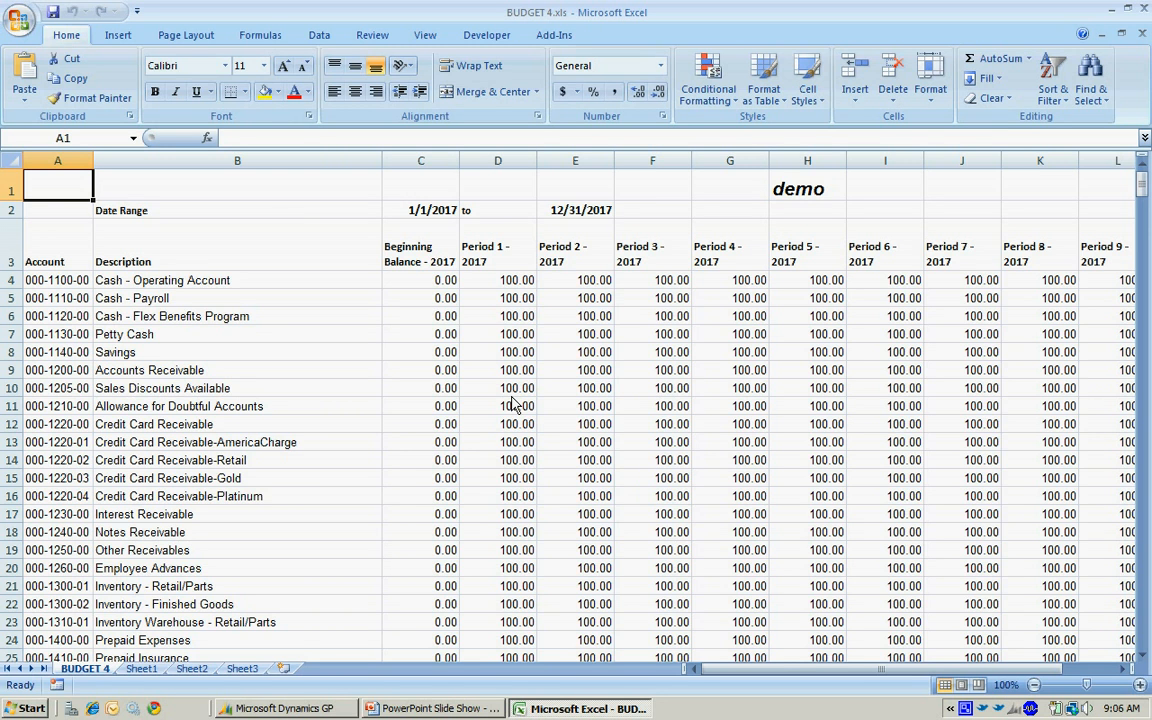
{"action": "key", "text": "alt+Tab"}
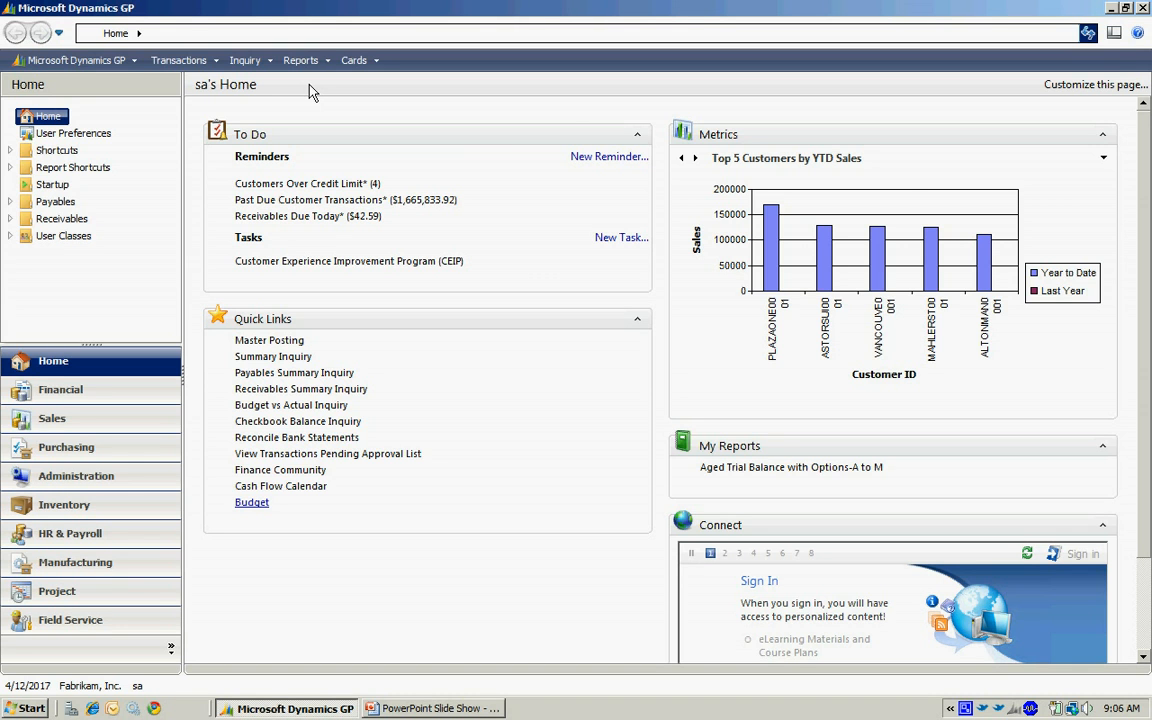
Open the 2017 option of the Detailed financial trial balance report for modification.
{"action": "left_click", "coordinate": [300, 60]}
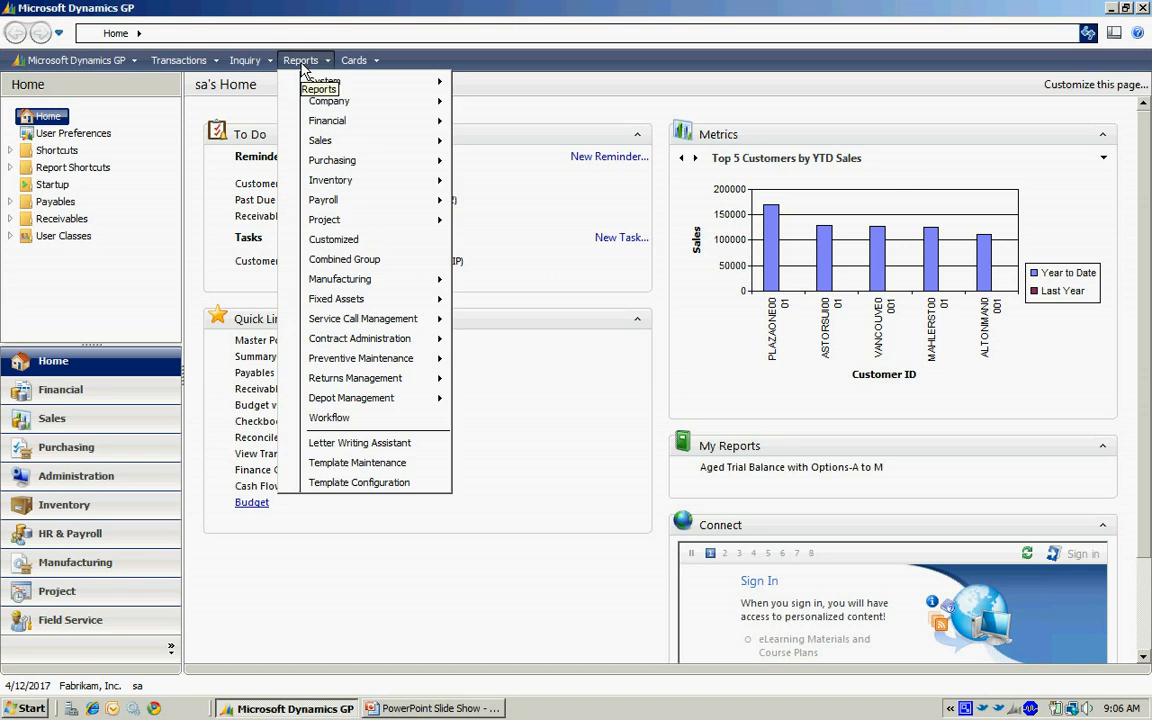
{"action": "mouse_move", "coordinate": [330, 125]}
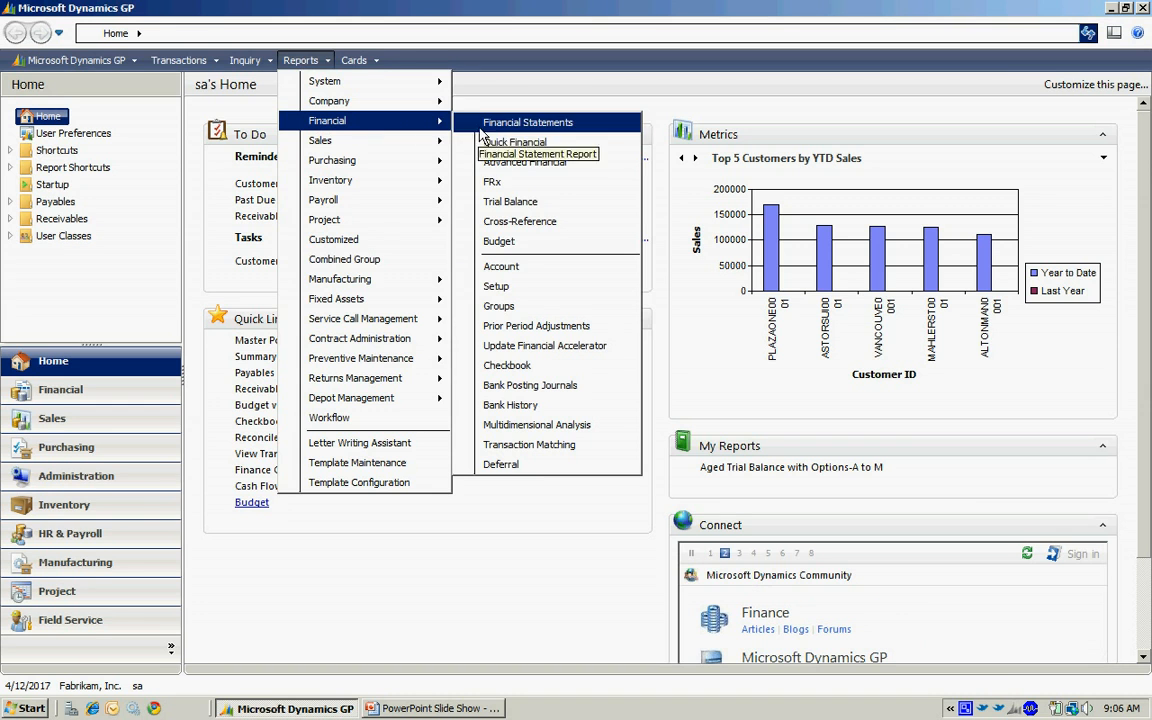
{"action": "left_click", "coordinate": [512, 201]}
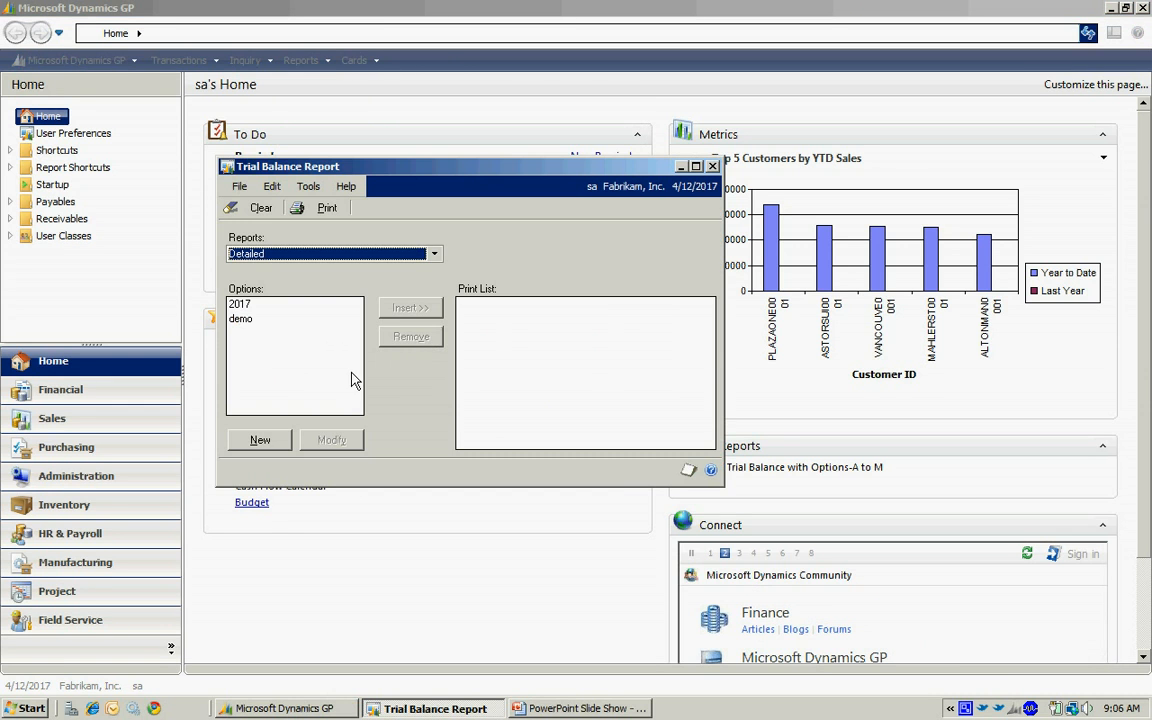
{"action": "left_click", "coordinate": [240, 305]}
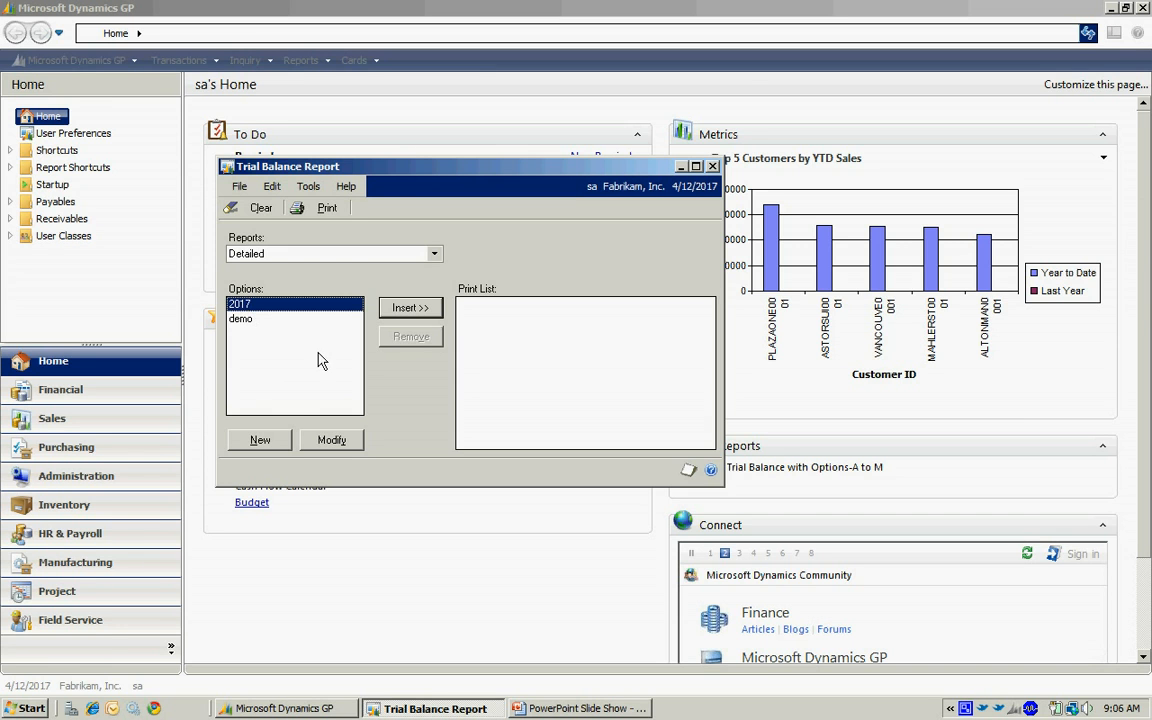
{"action": "left_click", "coordinate": [331, 441]}
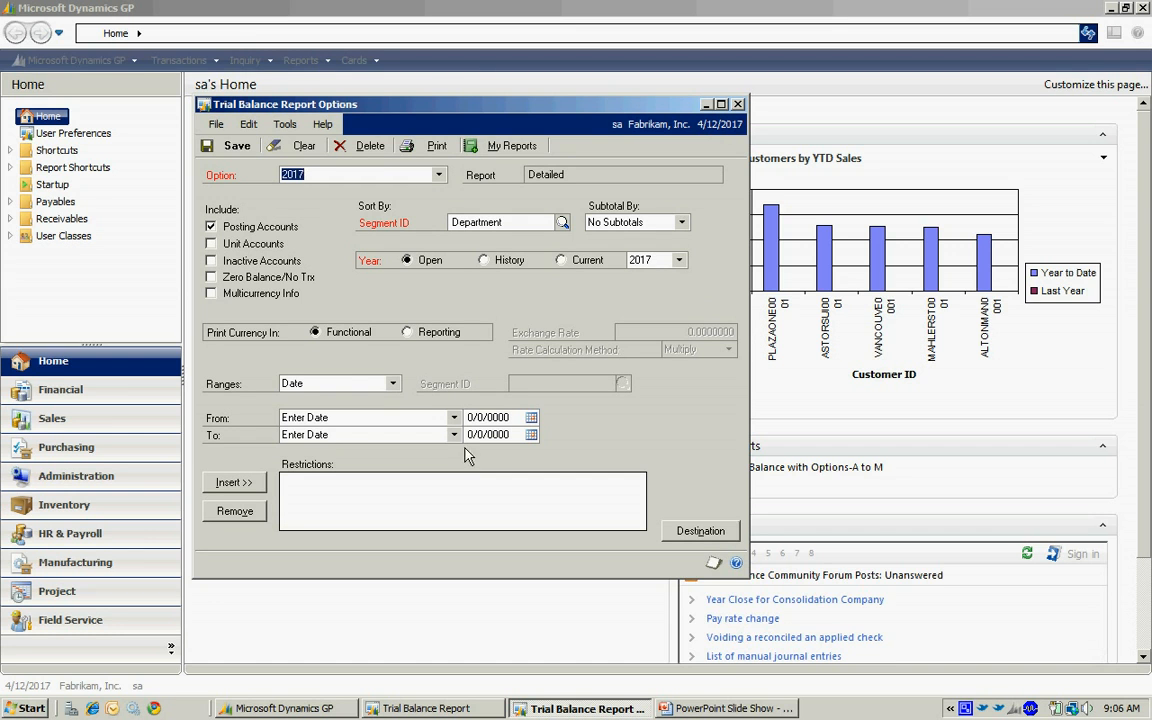
Add the report option to My Reports as Detailed-2017, close the report windows, and refresh the home page.
{"action": "left_click", "coordinate": [506, 155]}
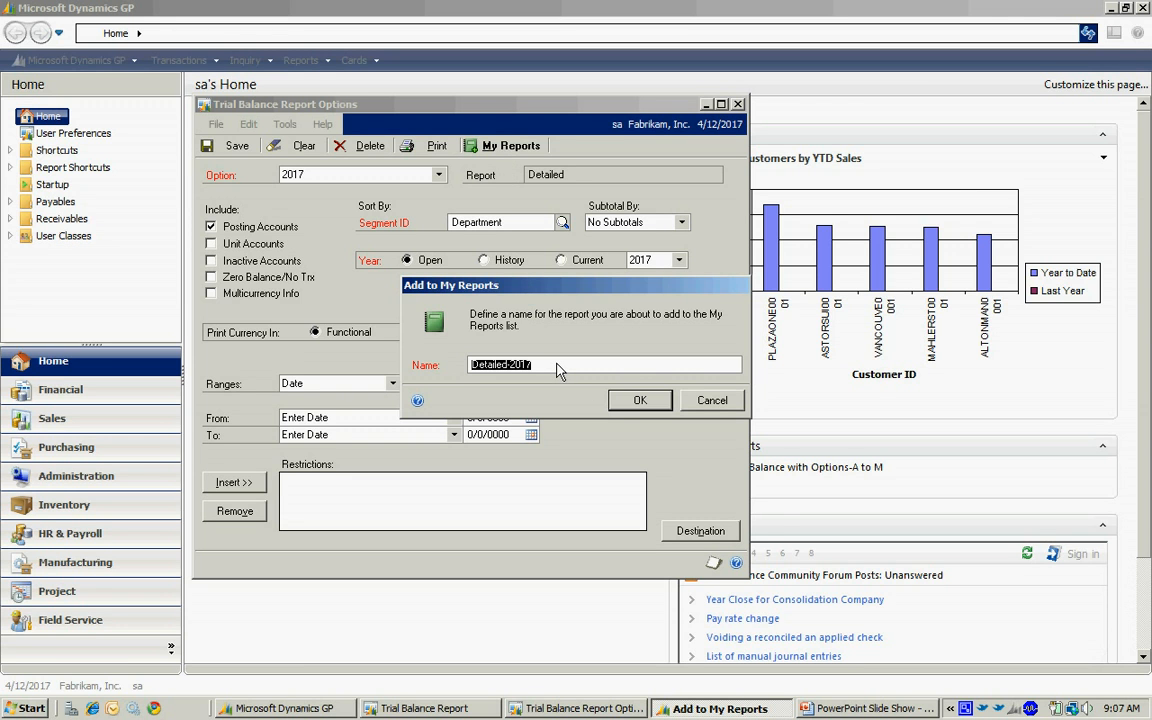
{"action": "left_click", "coordinate": [640, 400]}
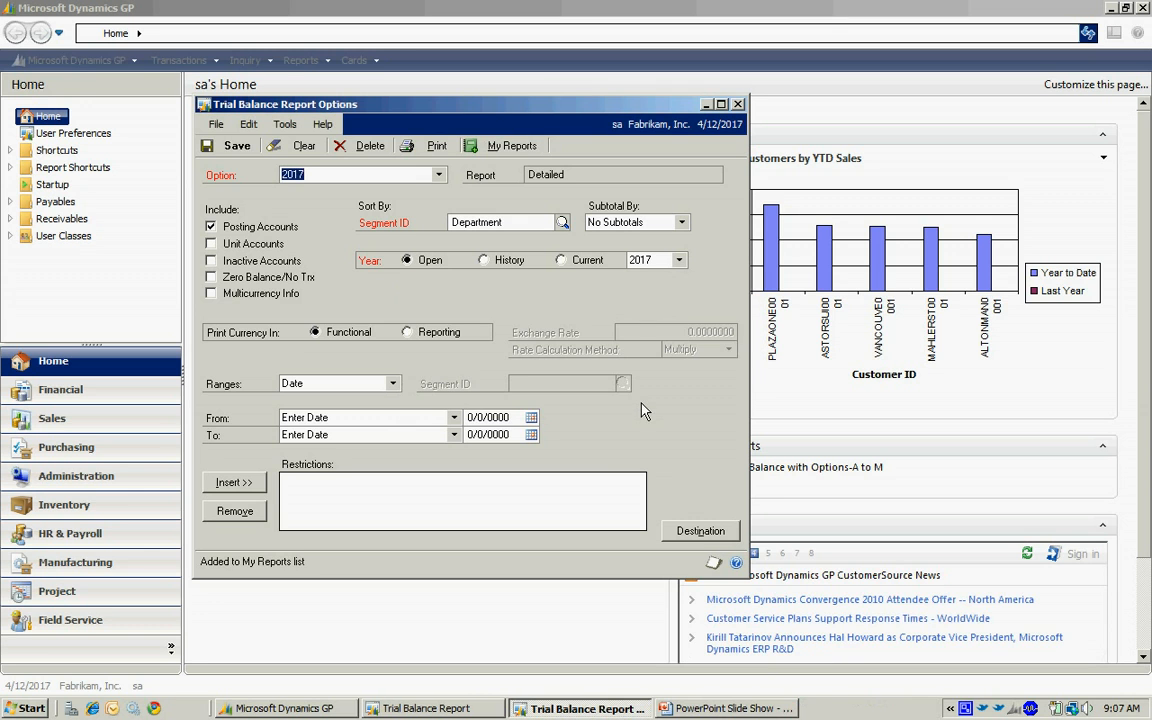
{"action": "left_click", "coordinate": [738, 106]}
{"action": "left_click", "coordinate": [718, 167]}
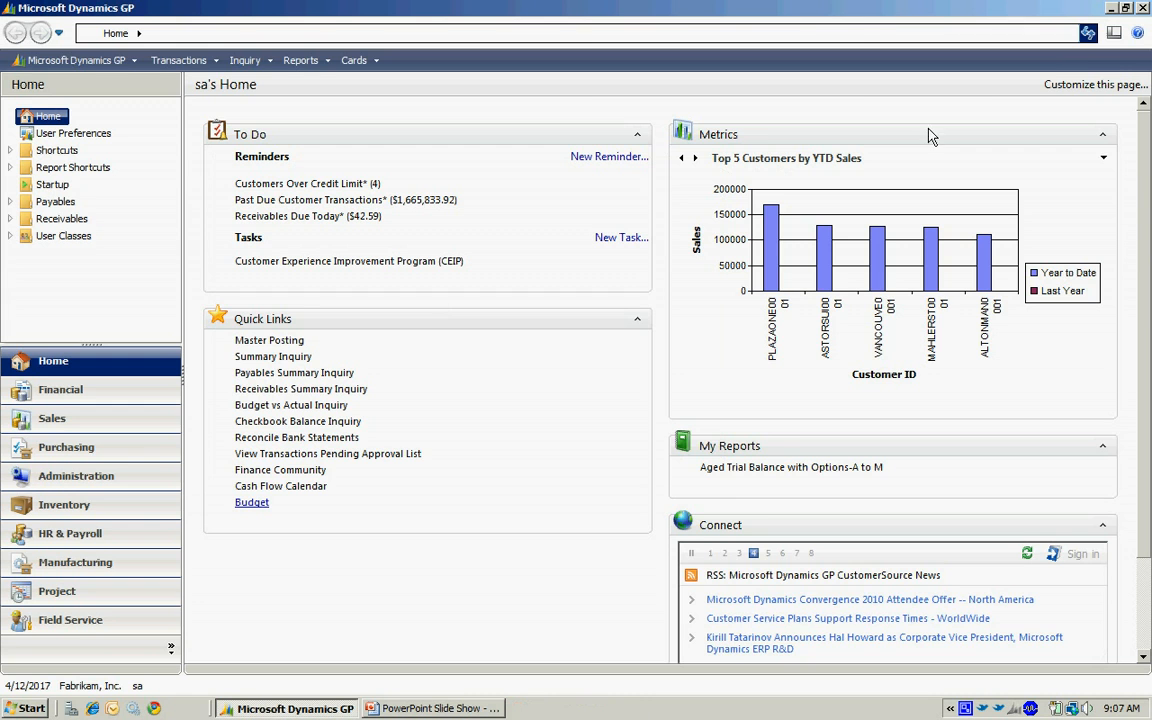
{"action": "left_click", "coordinate": [1088, 33]}
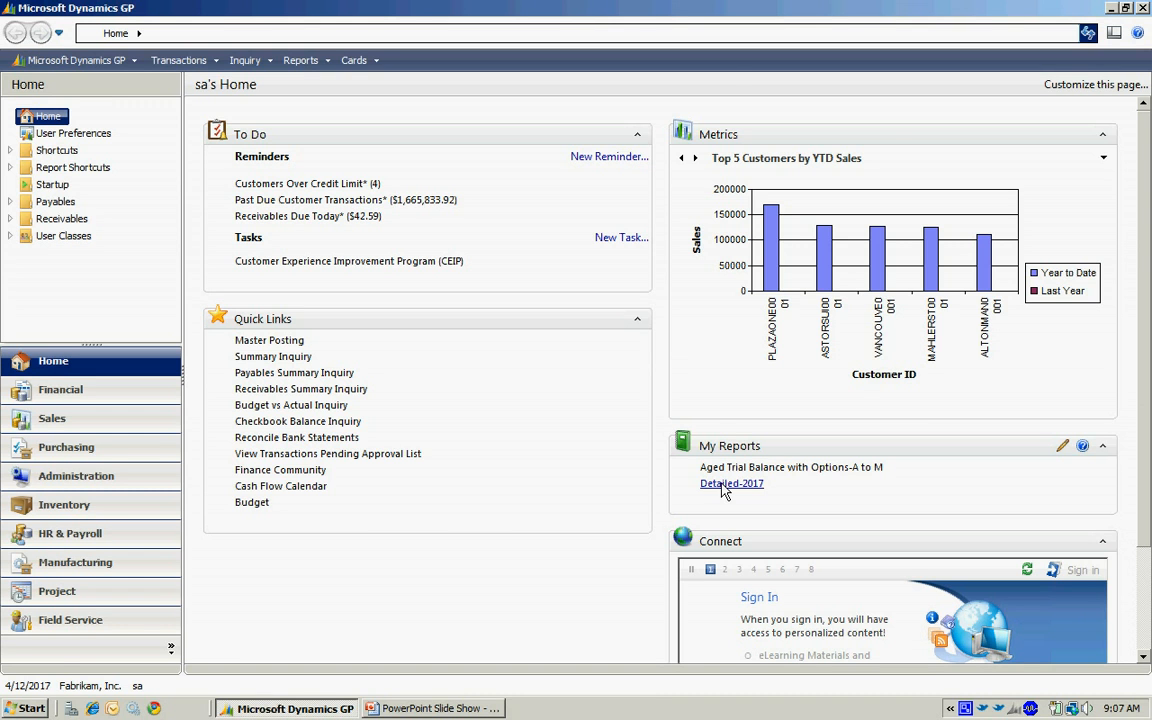
Run the Detailed-2017 report from My Reports to view it on screen, then close the output.
{"action": "left_click", "coordinate": [725, 485]}
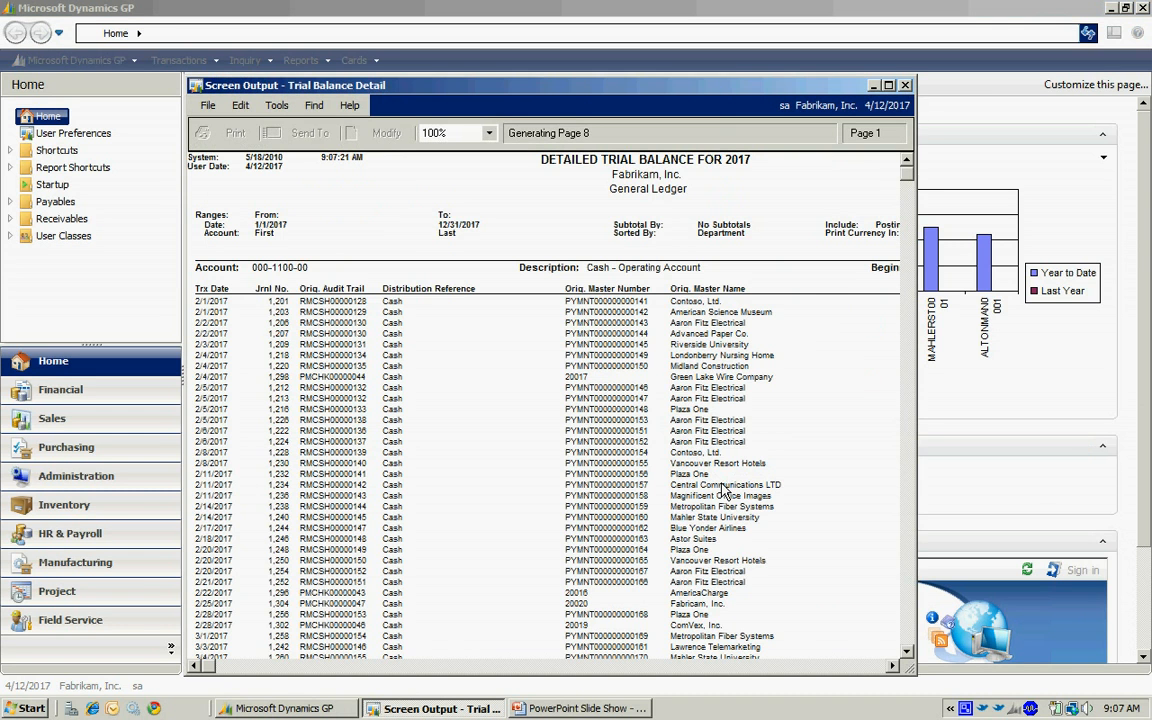
{"action": "left_click", "coordinate": [905, 86]}
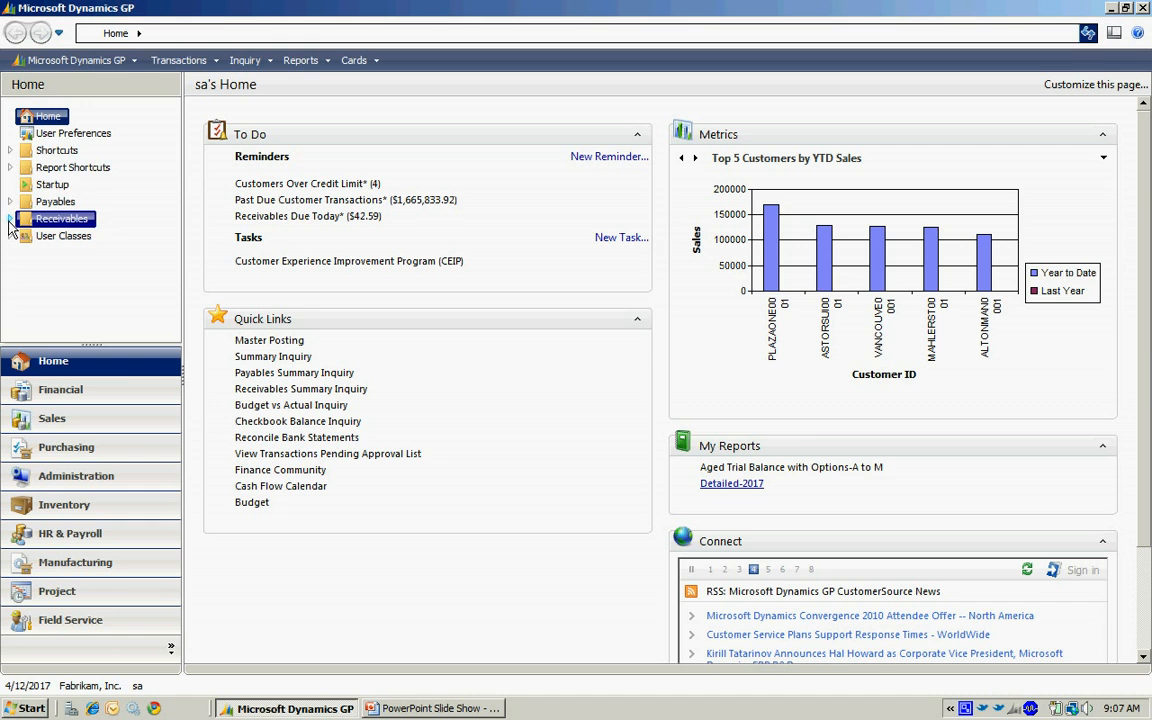
Add a folder named Accounting to the Home shortcut list in the navigation pane.
{"action": "right_click", "coordinate": [57, 120]}
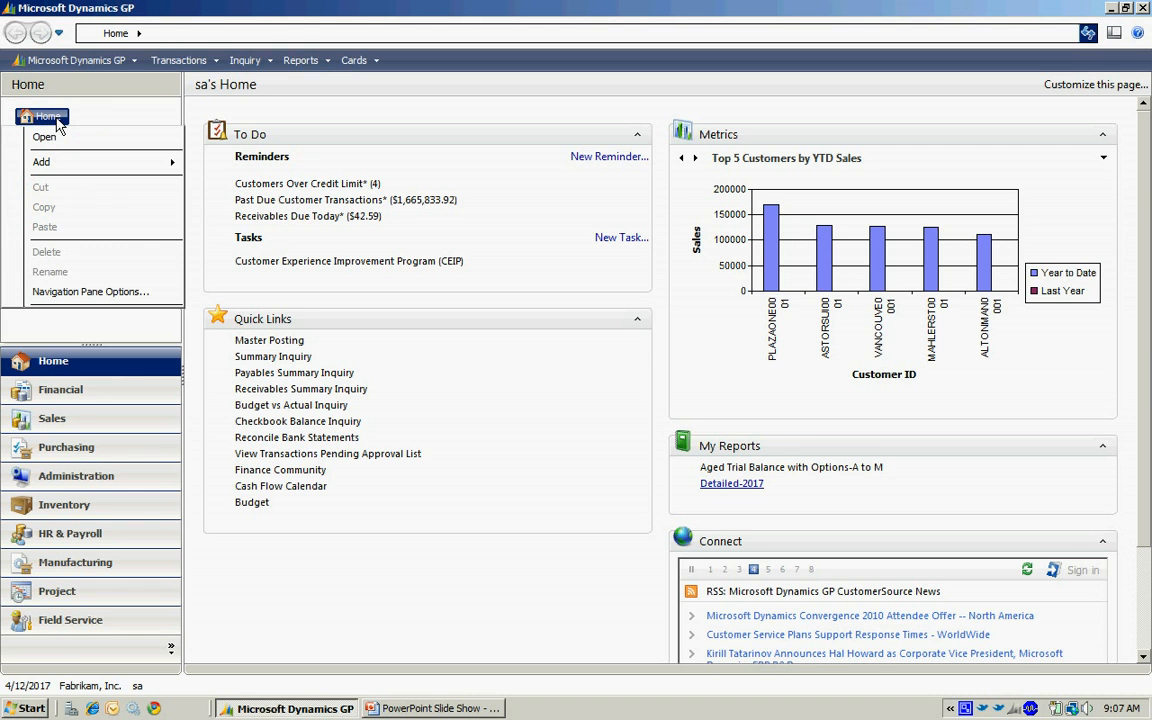
{"action": "mouse_move", "coordinate": [80, 160]}
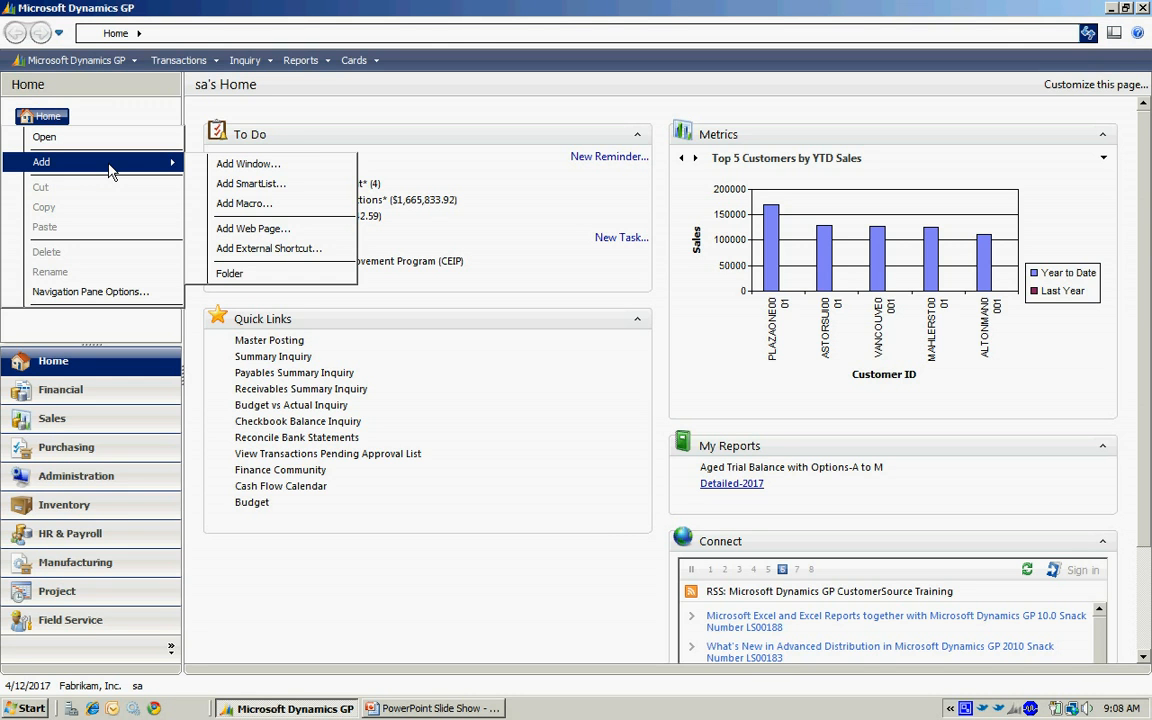
{"action": "left_click", "coordinate": [212, 270]}
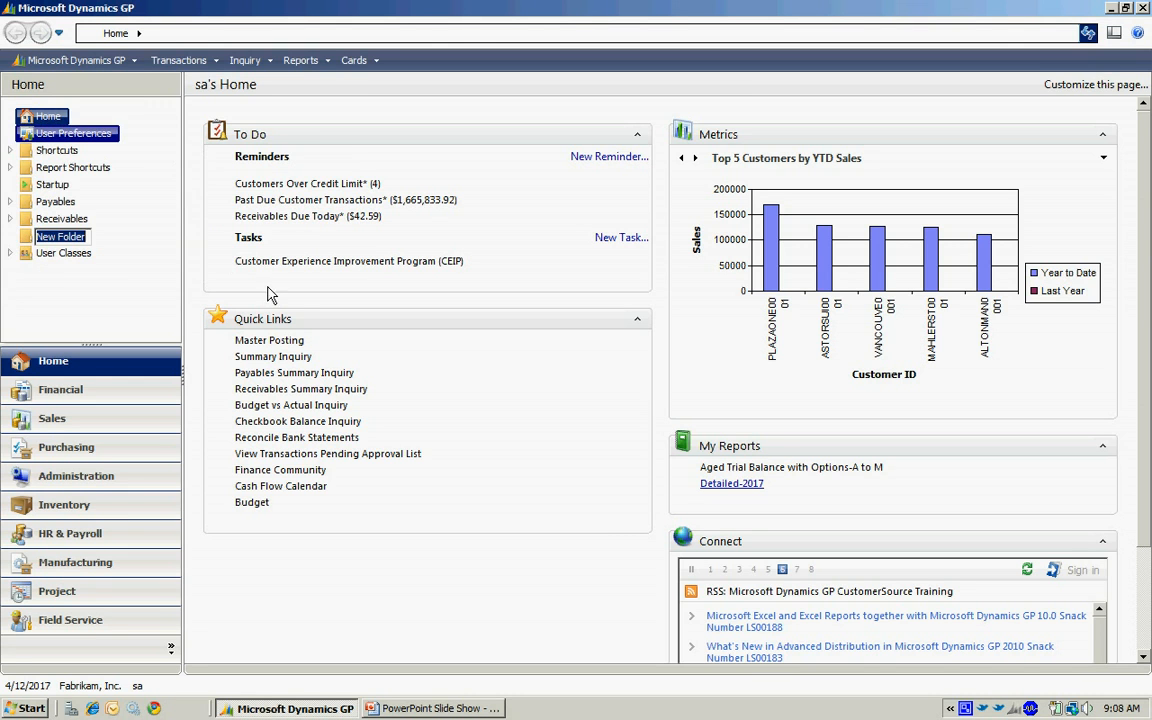
{"action": "type", "text": "Accounting"}
{"action": "key", "text": "Return"}
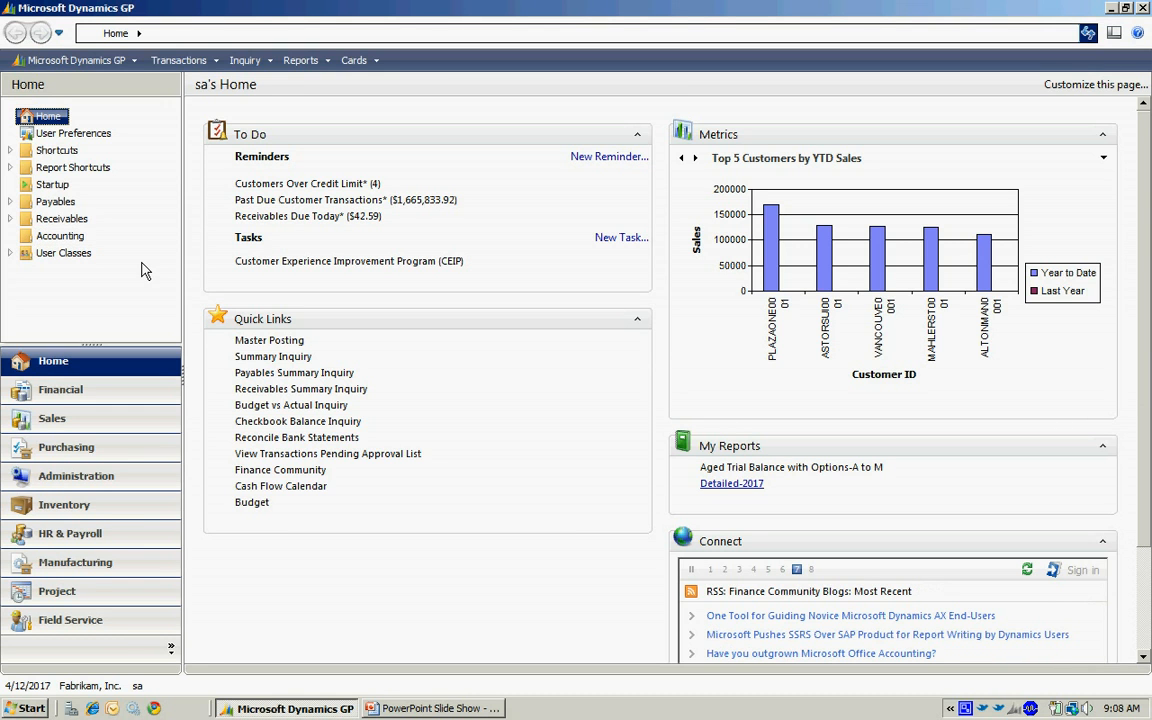
Add a window shortcut for Account Maintenance, from the Microsoft Dynamics GP Financial windows, to the Accounting folder.
{"action": "left_click", "coordinate": [58, 237]}
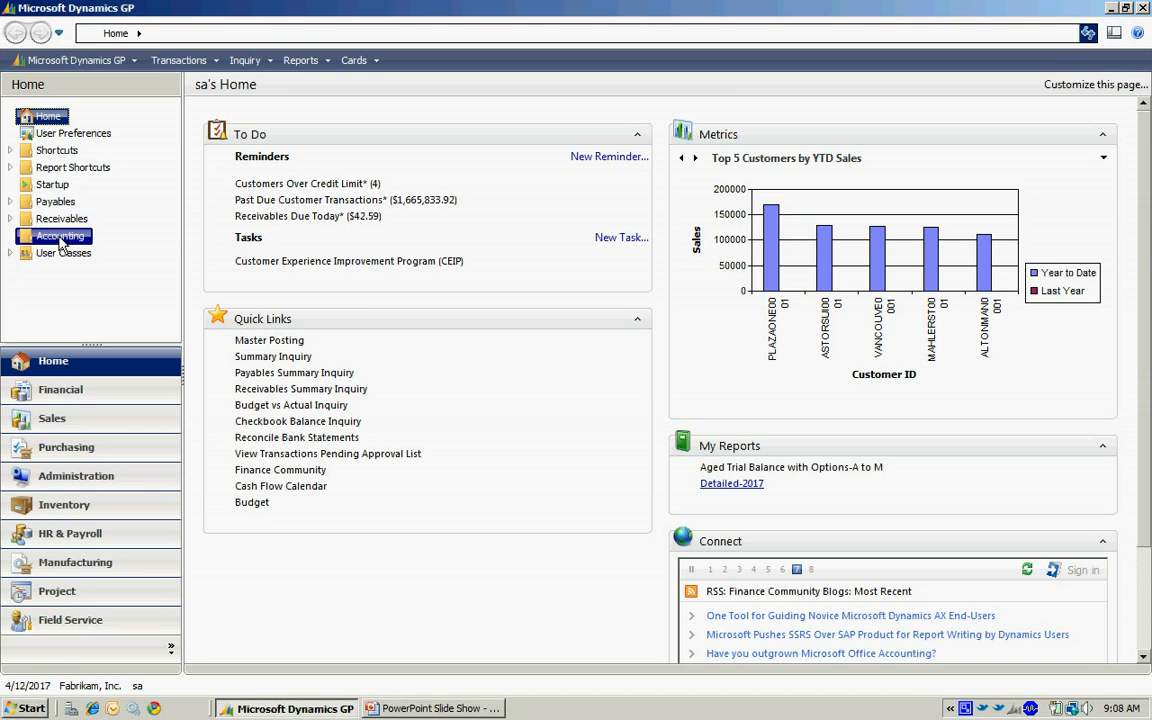
{"action": "right_click", "coordinate": [61, 243]}
{"action": "mouse_move", "coordinate": [75, 282]}
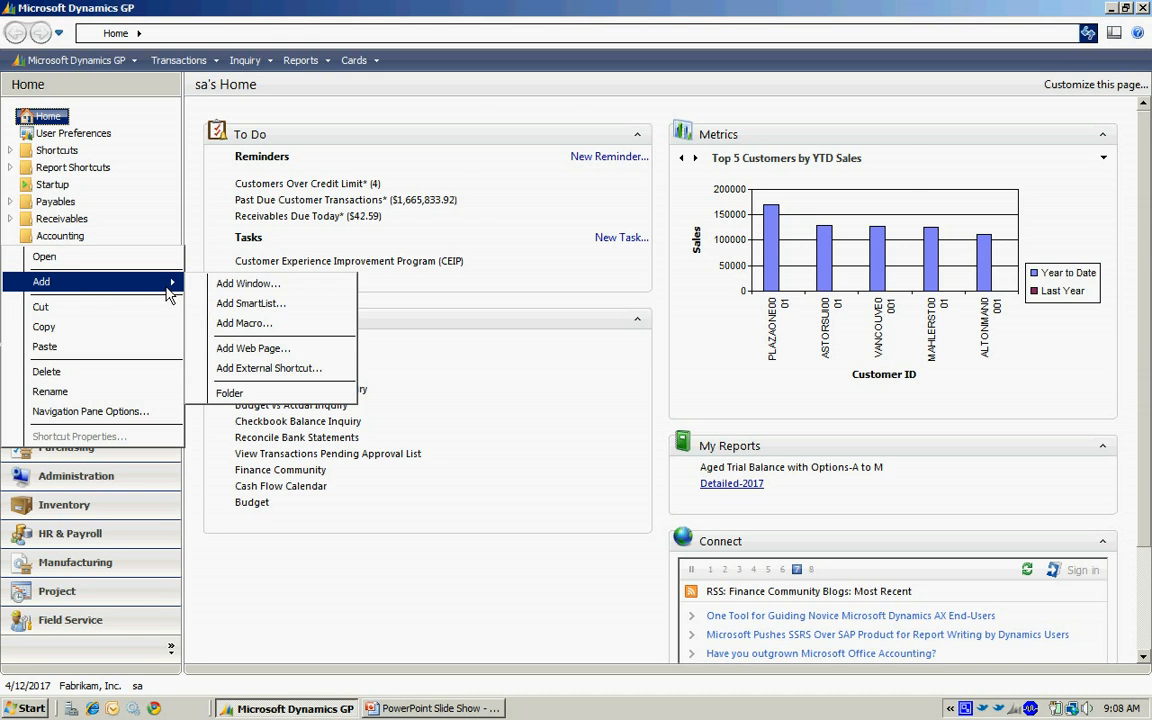
{"action": "left_click", "coordinate": [240, 284]}
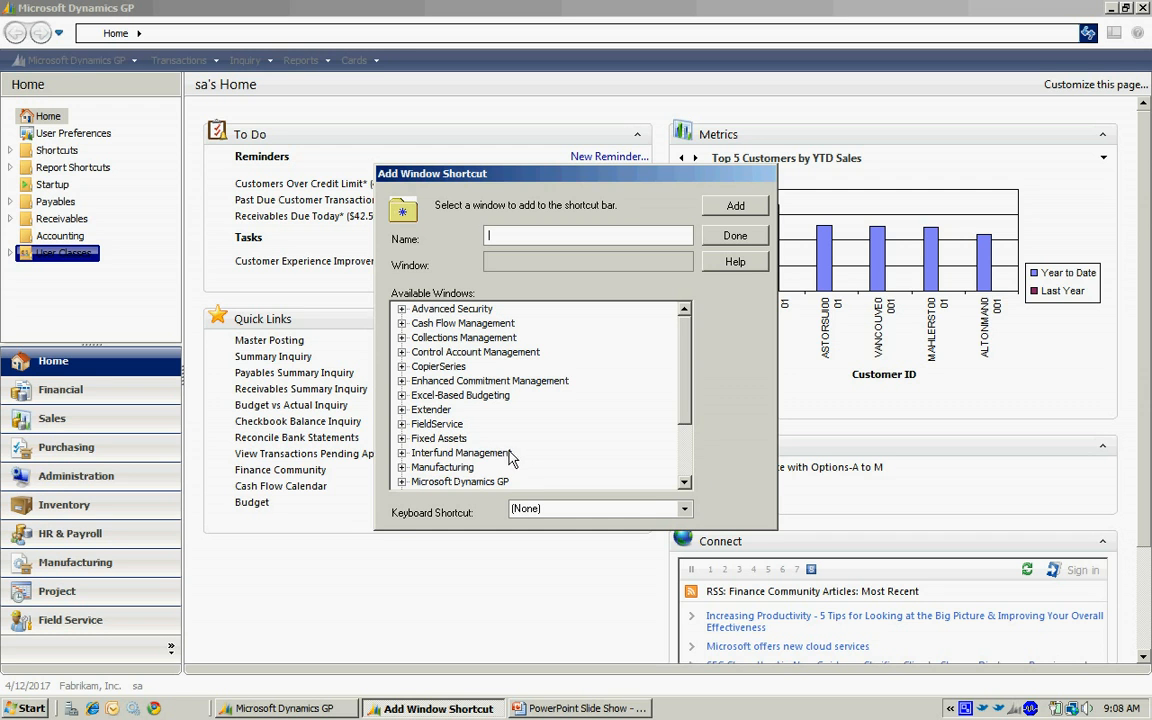
{"action": "left_click", "coordinate": [684, 483]}
{"action": "left_click", "coordinate": [684, 483]}
{"action": "left_click", "coordinate": [401, 452]}
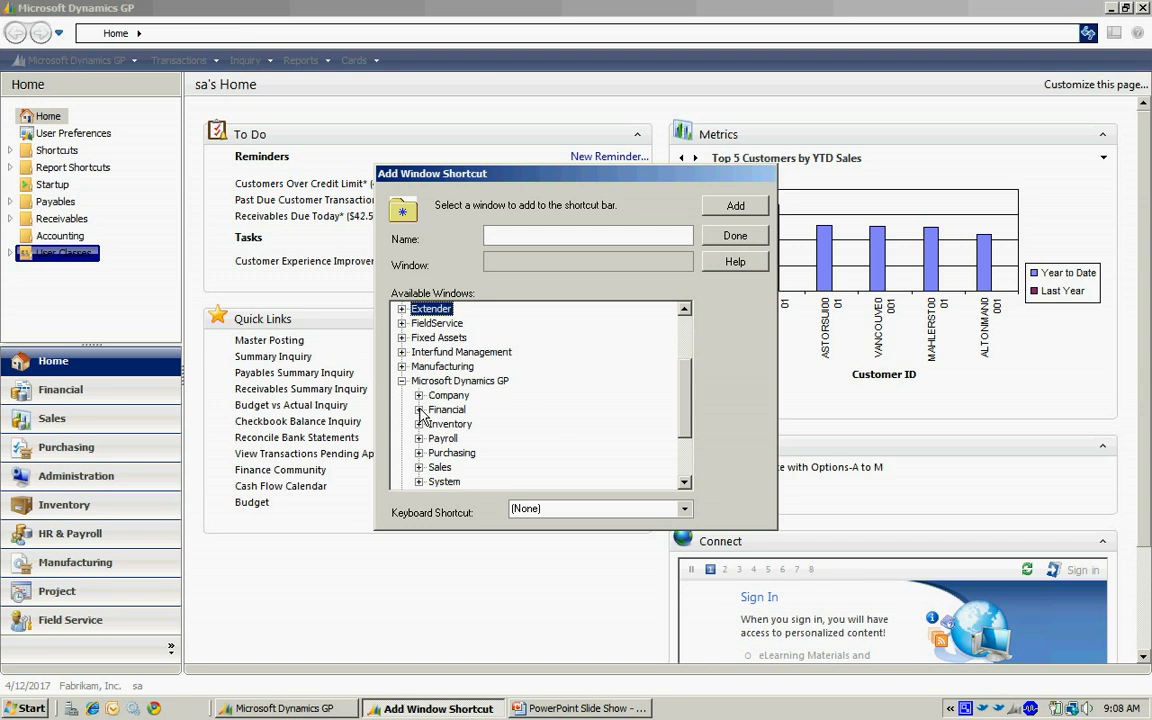
{"action": "left_click", "coordinate": [419, 410]}
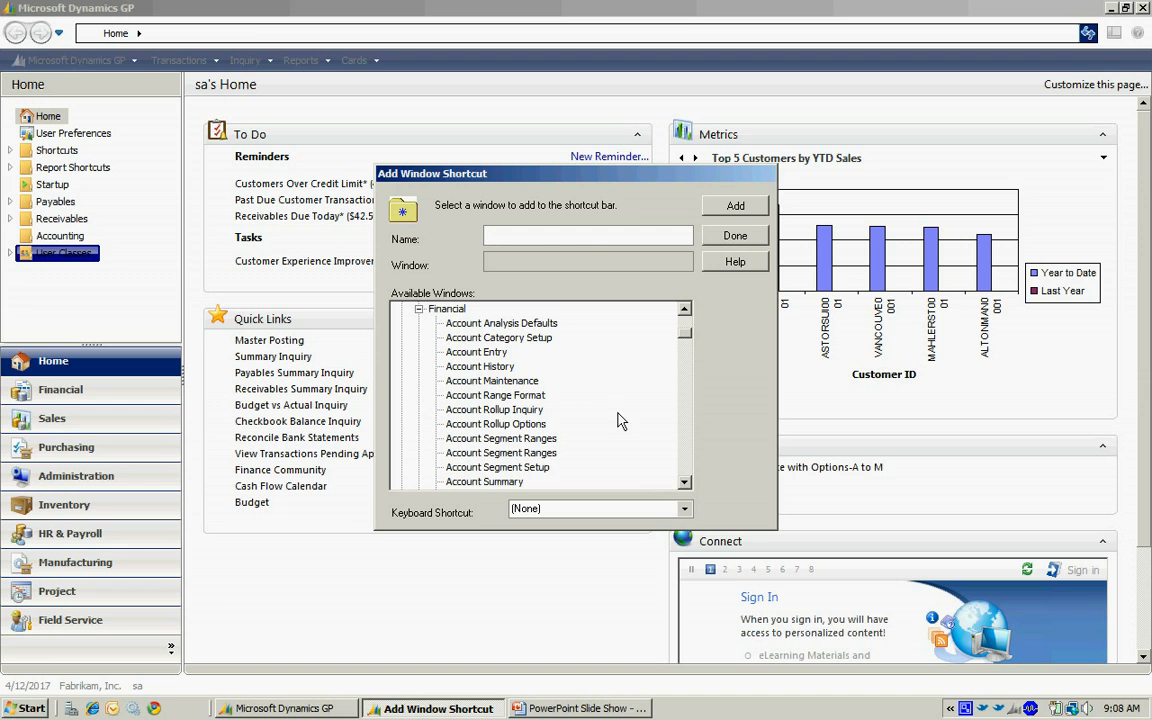
{"action": "left_click", "coordinate": [503, 383]}
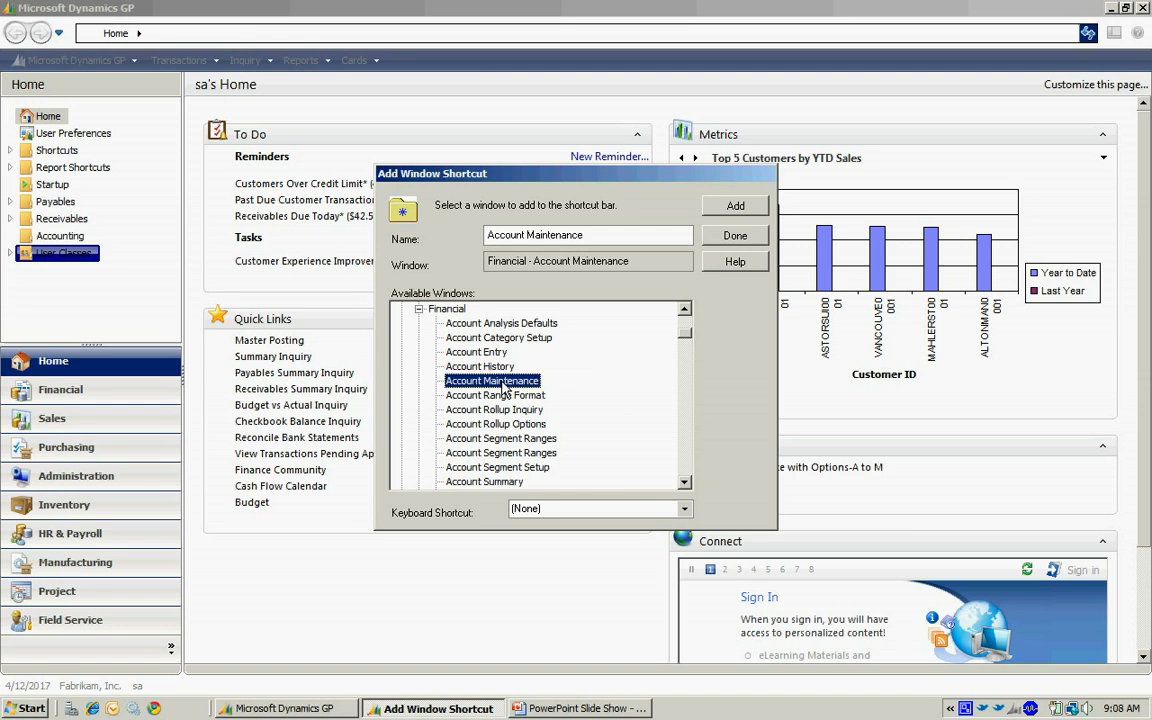
{"action": "left_click", "coordinate": [749, 210]}
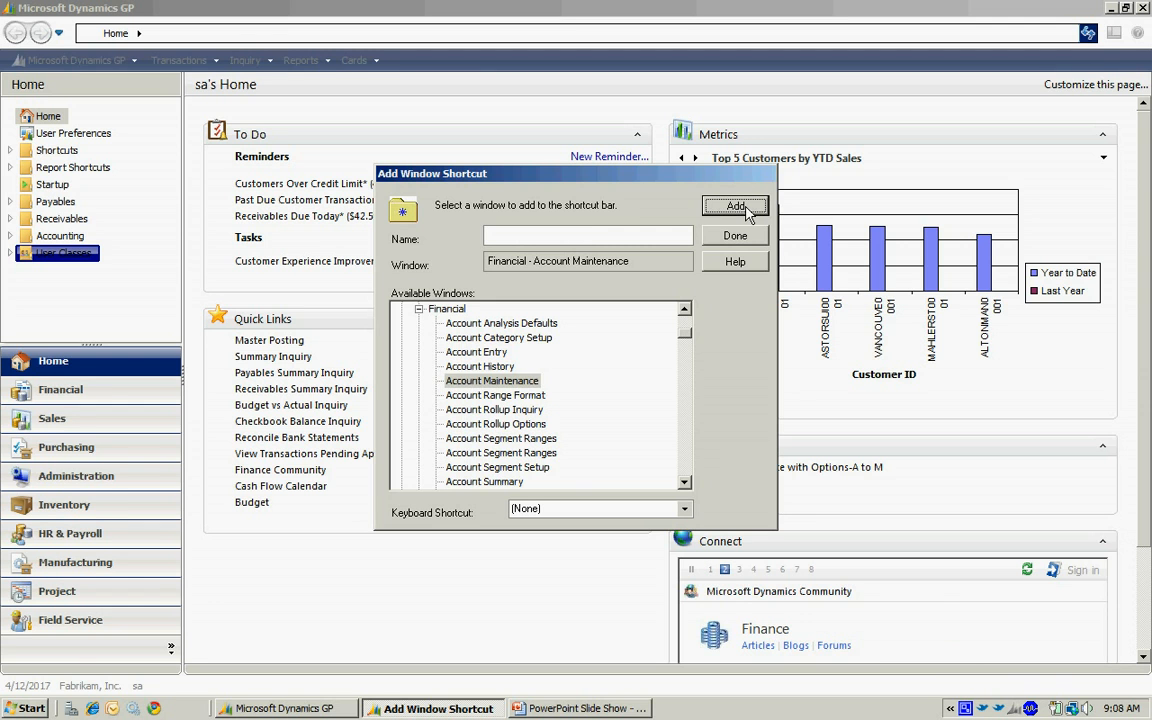
{"action": "left_click", "coordinate": [738, 240]}
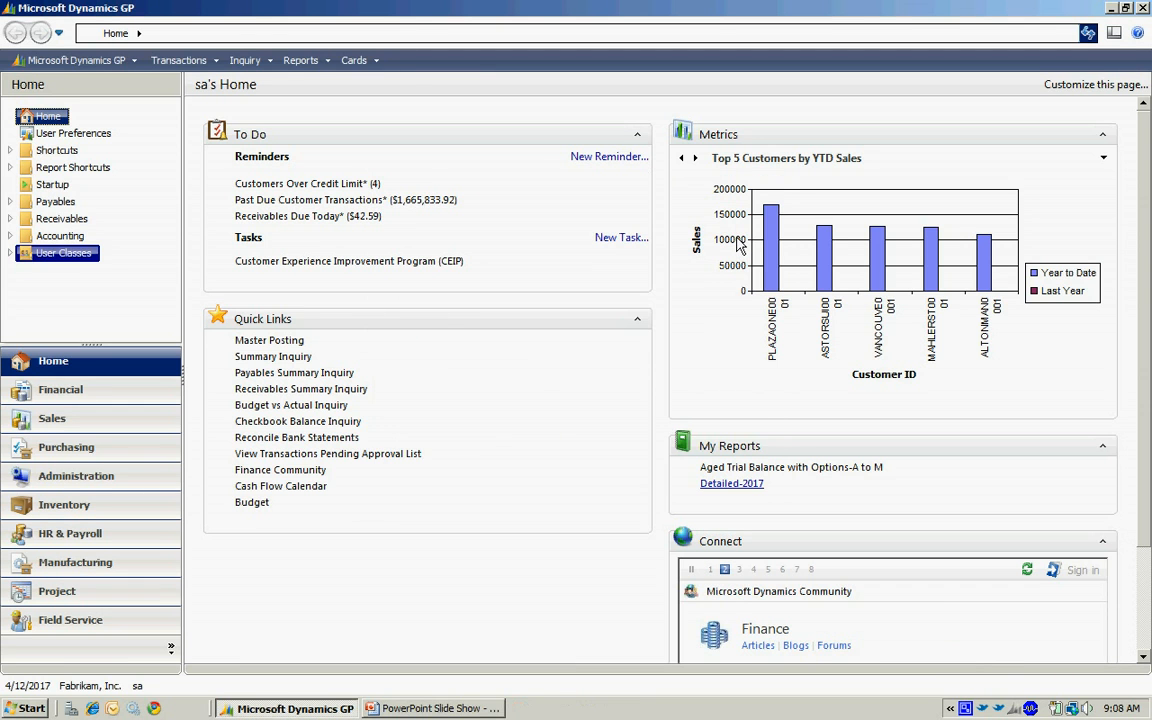
Open the Account Maintenance shortcut inside the Accounting folder and switch to the PowerPoint slide show.
{"action": "left_click", "coordinate": [60, 237]}
{"action": "left_click", "coordinate": [10, 237]}
{"action": "left_click", "coordinate": [90, 254]}
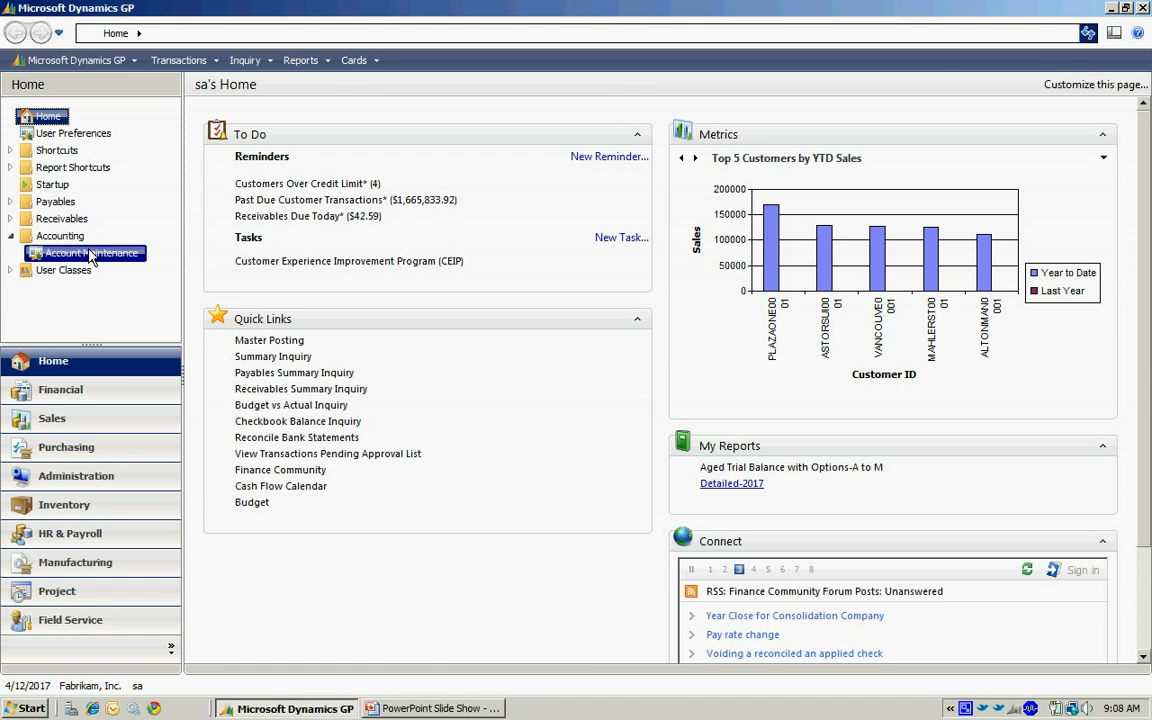
{"action": "double_click", "coordinate": [90, 254]}
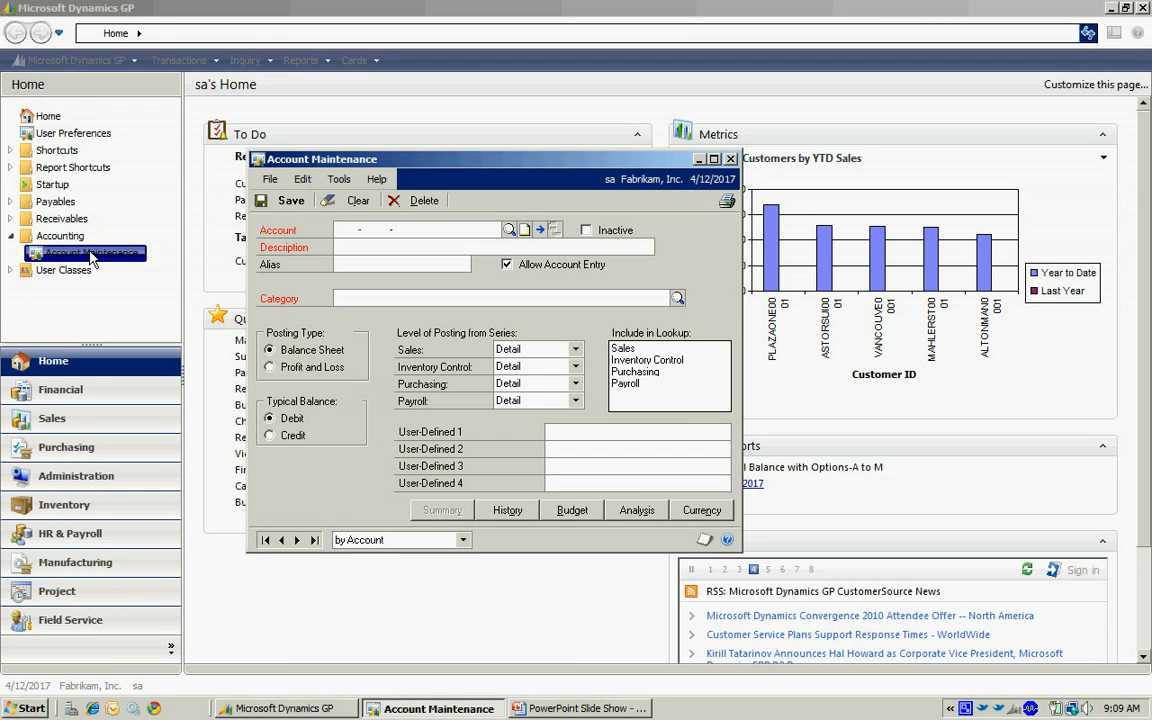
{"action": "key", "text": "alt+Tab"}
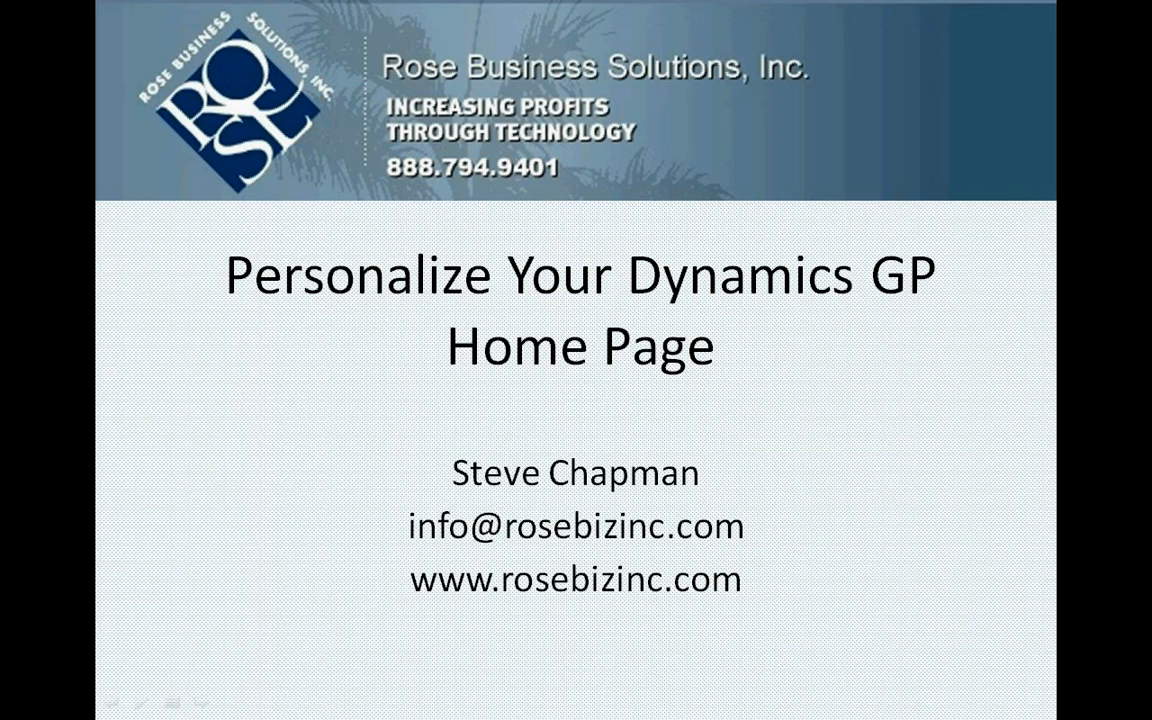